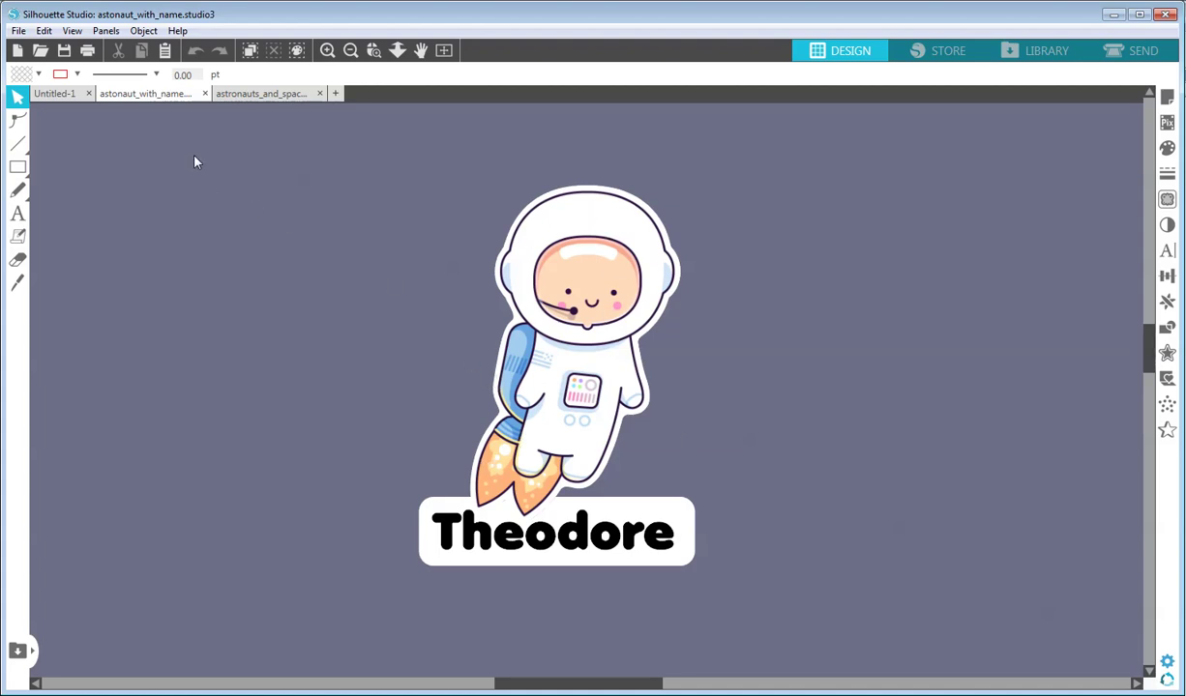
Step: Check which edition and release of the design program is installed
{"action": "left_click", "coordinate": [177, 30]}
{"action": "left_click", "coordinate": [151, 187]}
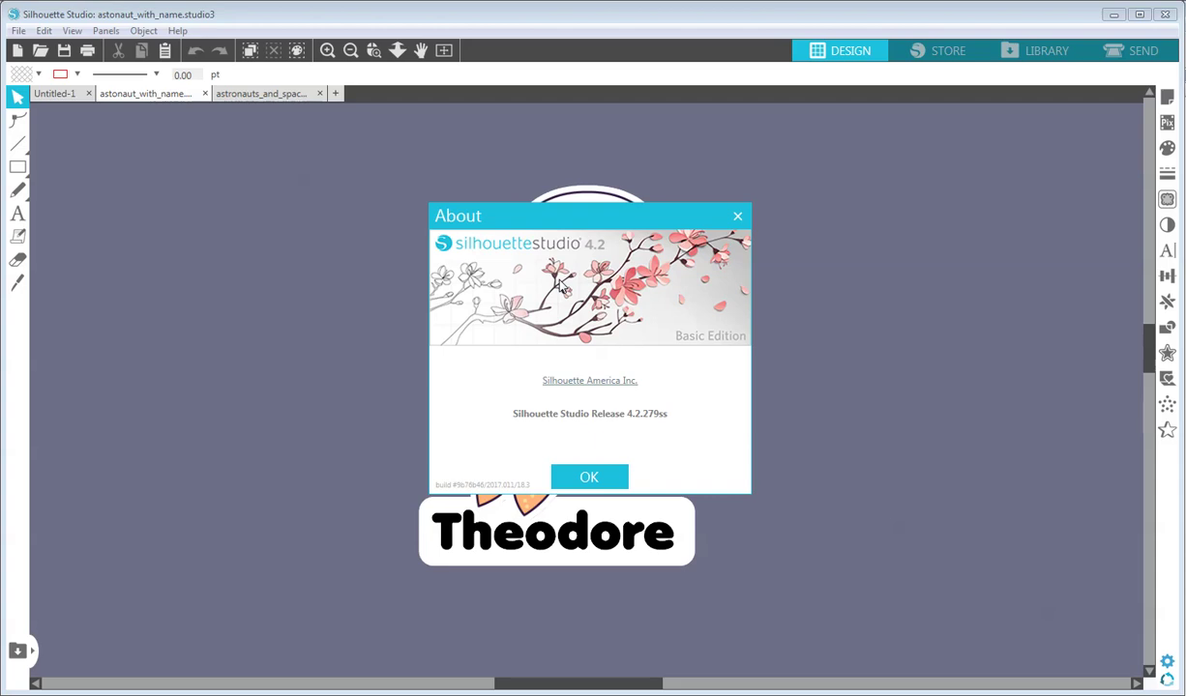
{"action": "left_click", "coordinate": [599, 476]}
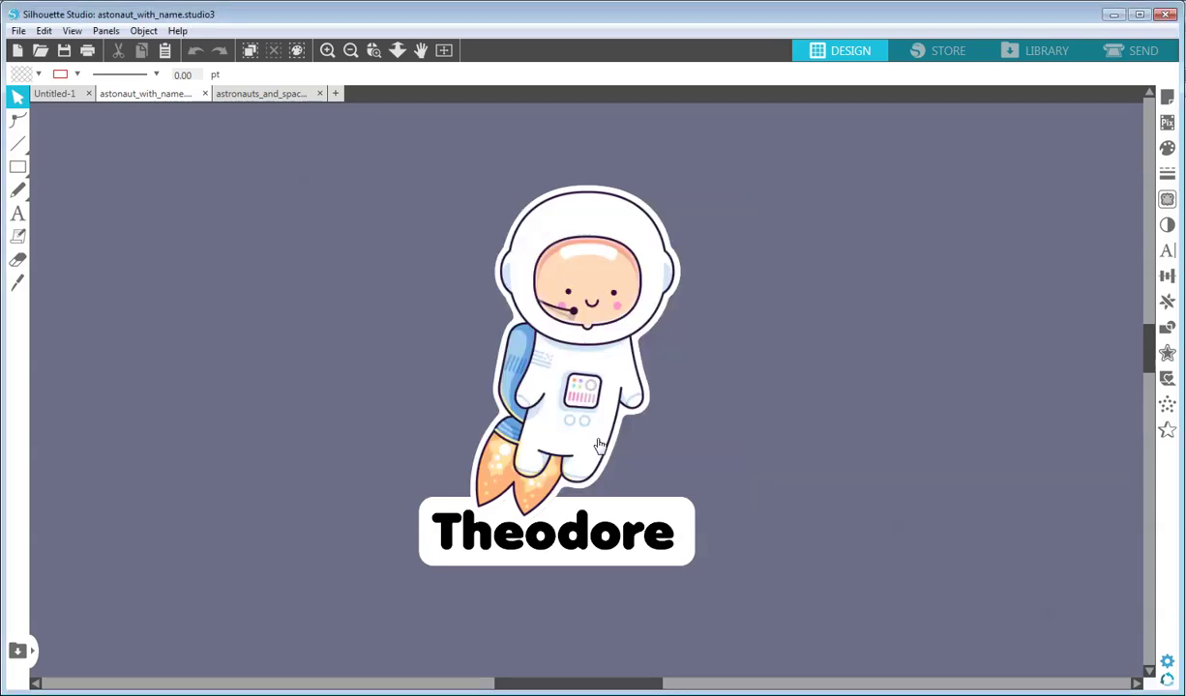
Step: Examine the astronauts and spacemen sticker sheet, both close up and as a whole page
{"action": "left_click", "coordinate": [228, 93]}
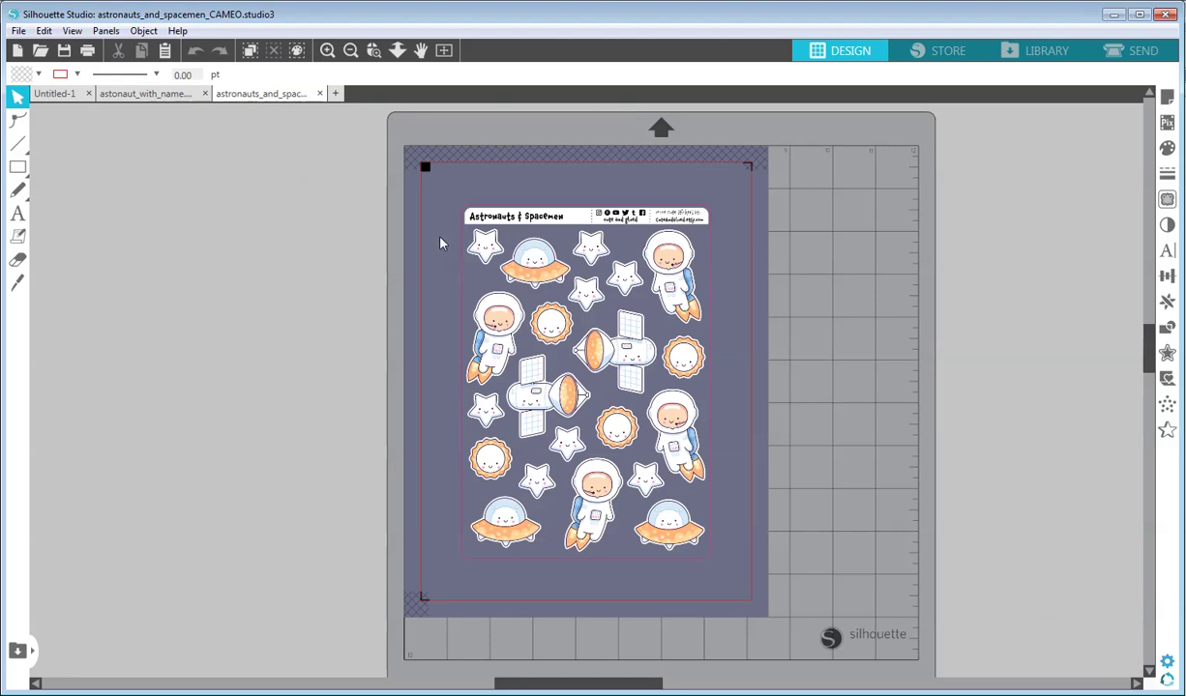
{"action": "left_click", "coordinate": [331, 53]}
{"action": "left_click", "coordinate": [331, 53]}
{"action": "left_click", "coordinate": [352, 53]}
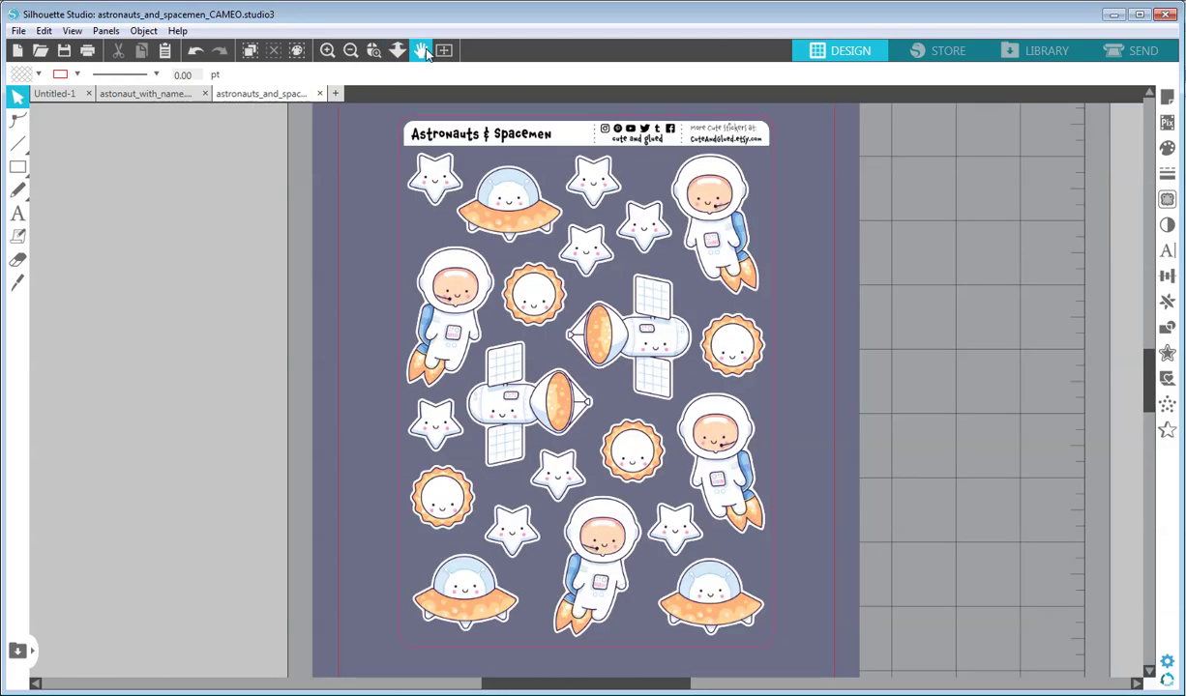
{"action": "left_click", "coordinate": [424, 52]}
{"action": "scroll", "coordinate": [650, 134], "scroll_direction": "up", "scroll_amount": 2}
{"action": "left_click_drag", "start_coordinate": [643, 131], "coordinate": [650, 361]}
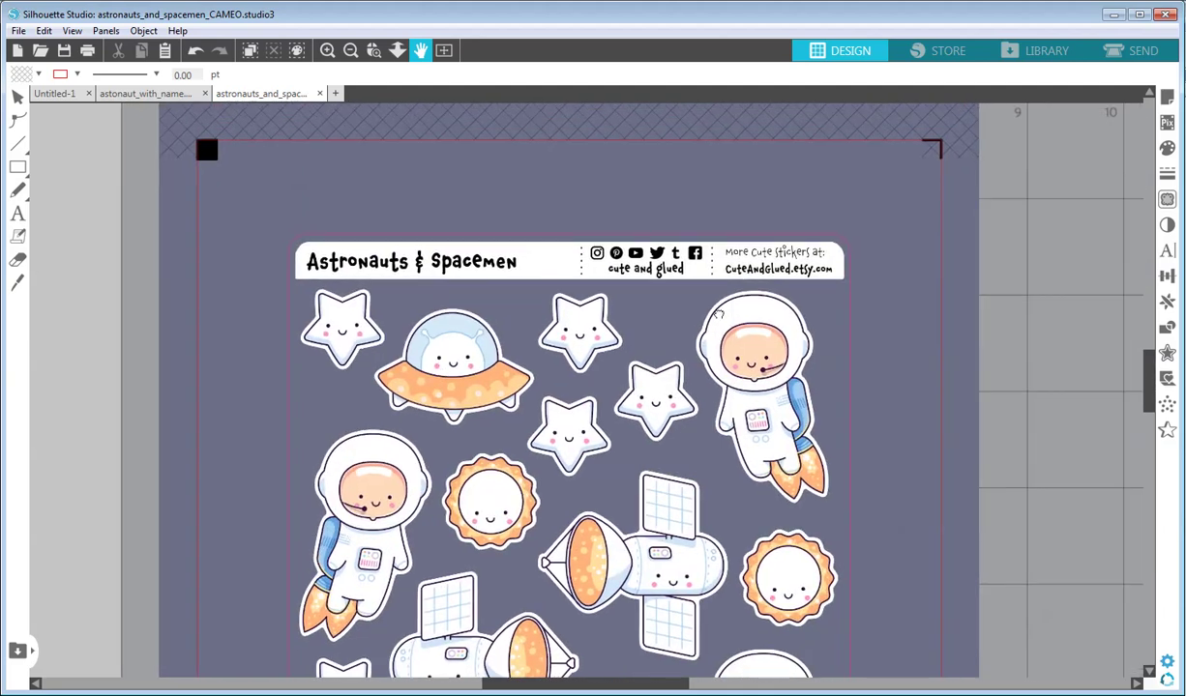
{"action": "left_click", "coordinate": [327, 50]}
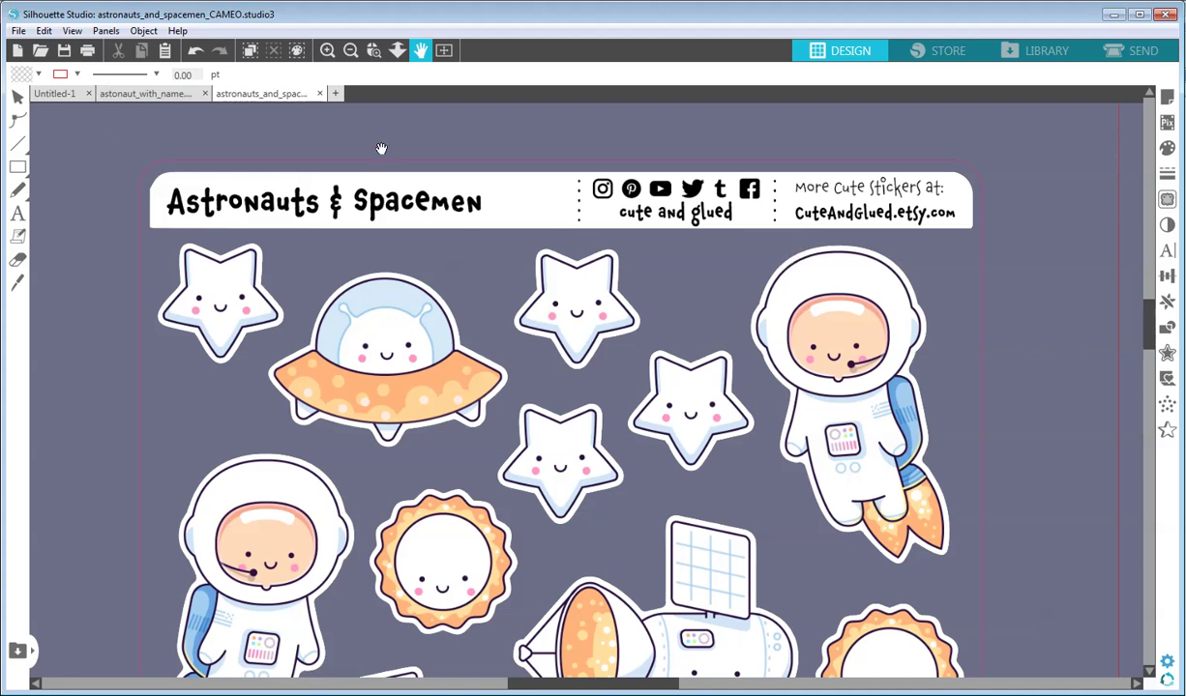
{"action": "left_click", "coordinate": [350, 52]}
{"action": "left_click", "coordinate": [350, 52]}
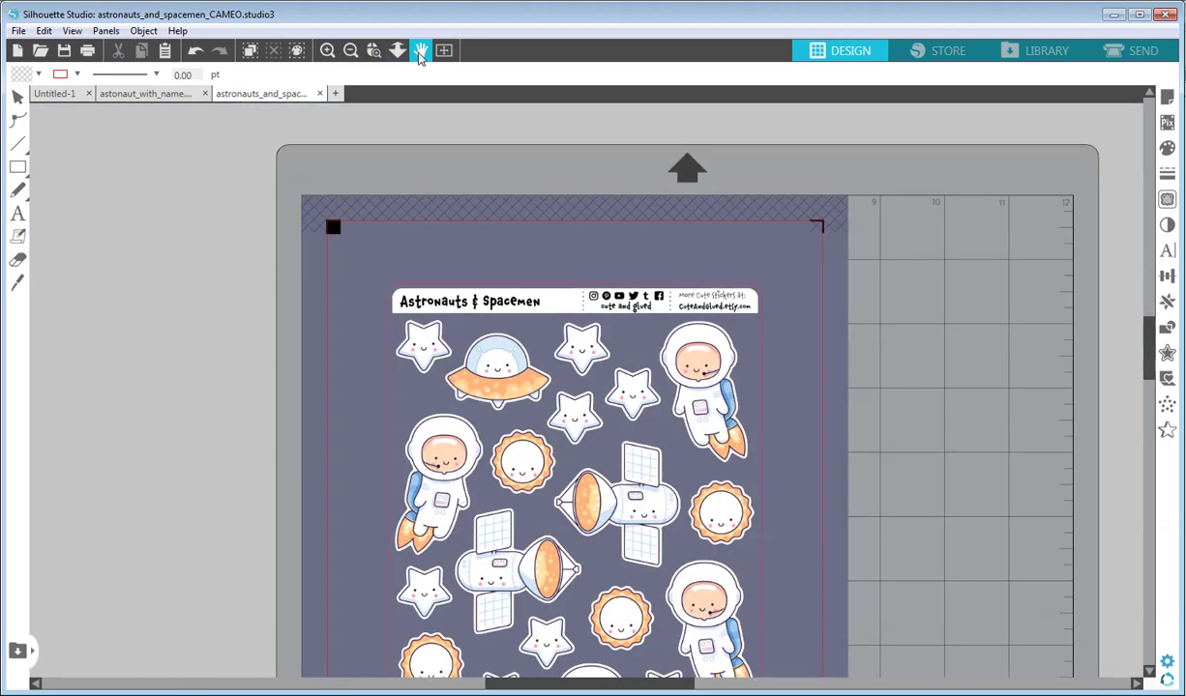
{"action": "left_click_drag", "start_coordinate": [807, 487], "coordinate": [798, 347]}
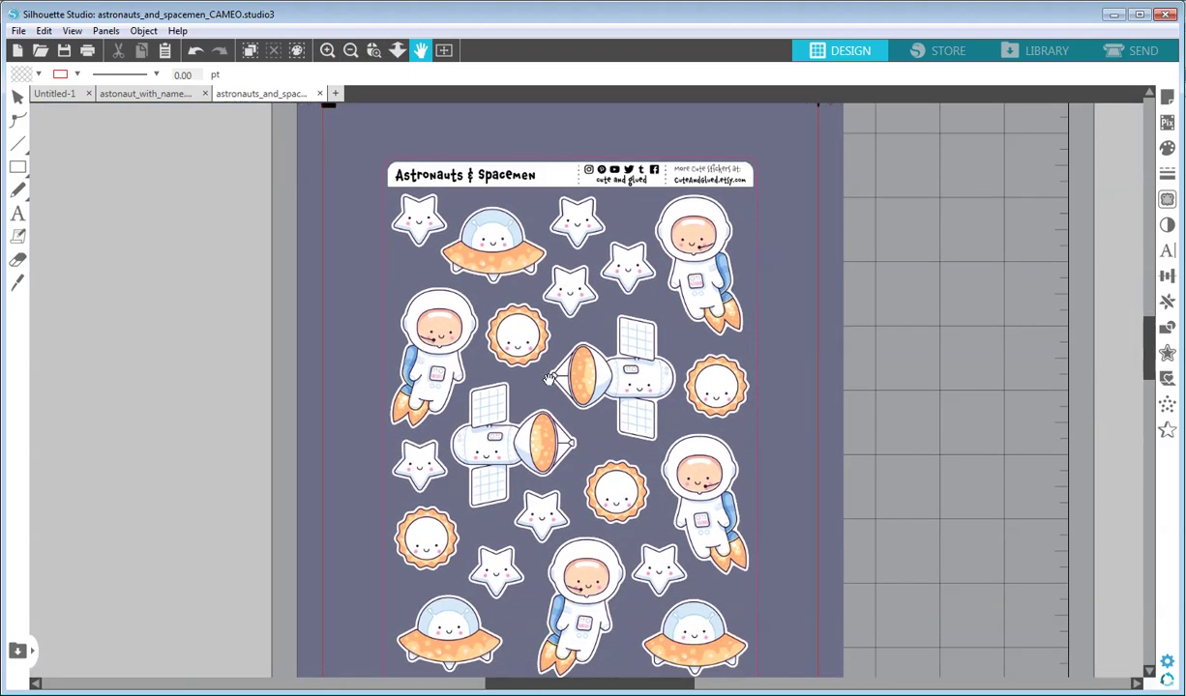
{"action": "left_click_drag", "start_coordinate": [775, 410], "coordinate": [779, 385]}
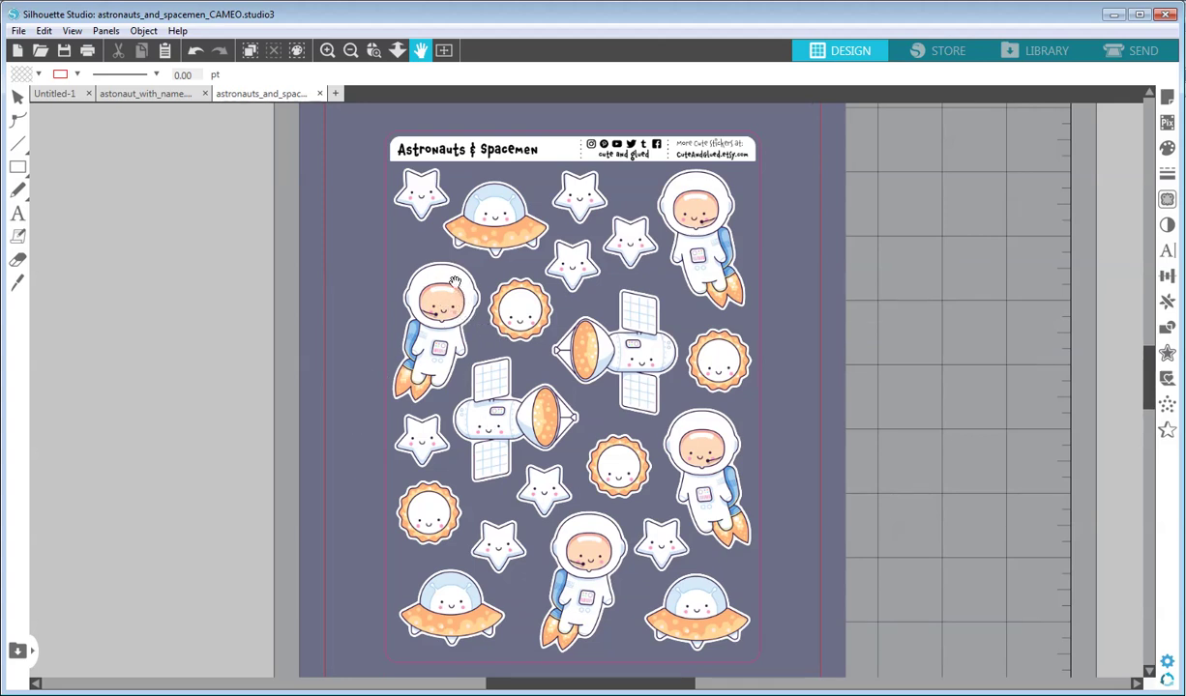
Step: Delete the sheet header and every sticker except the upper-left astronaut, and move that astronaut toward the middle of the page
{"action": "left_click", "coordinate": [18, 97]}
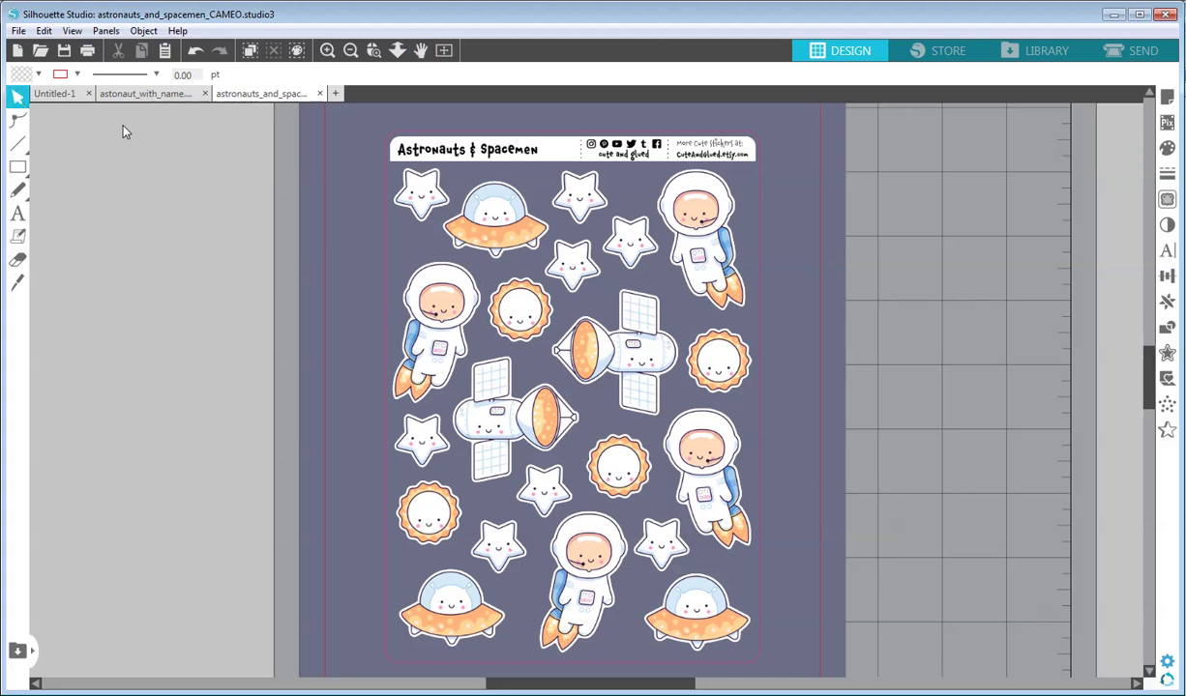
{"action": "left_click_drag", "start_coordinate": [363, 126], "coordinate": [785, 255]}
{"action": "key", "text": "Delete"}
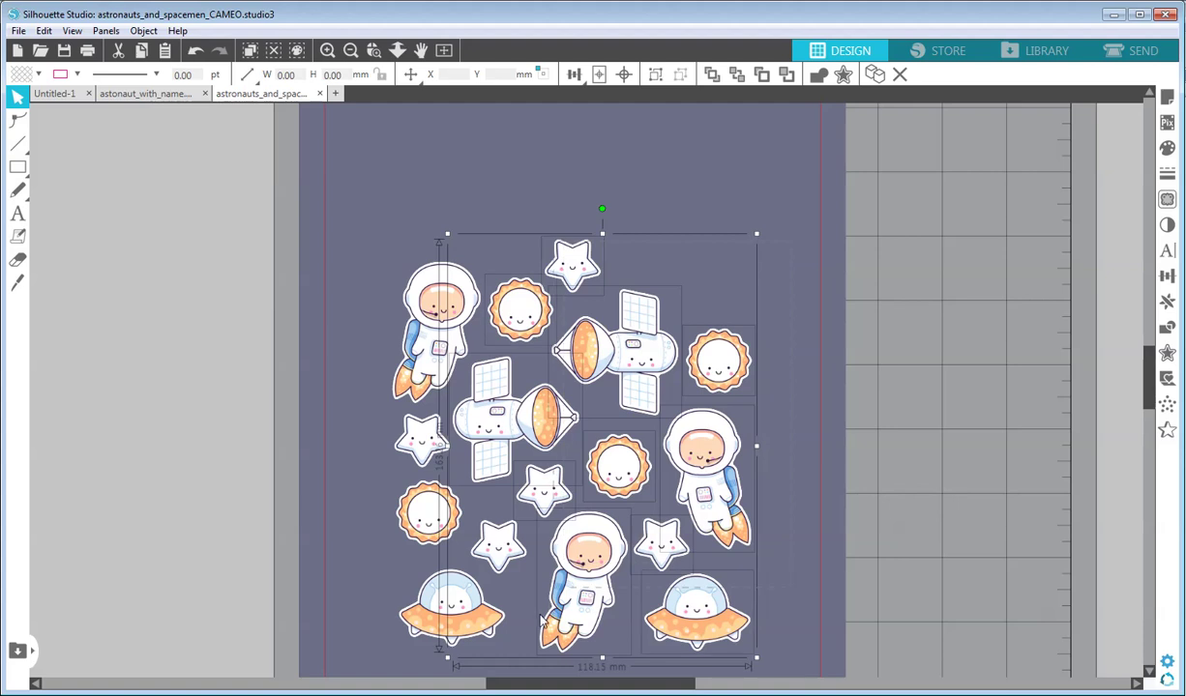
{"action": "key", "text": "Delete"}
{"action": "left_click_drag", "start_coordinate": [367, 426], "coordinate": [502, 649]}
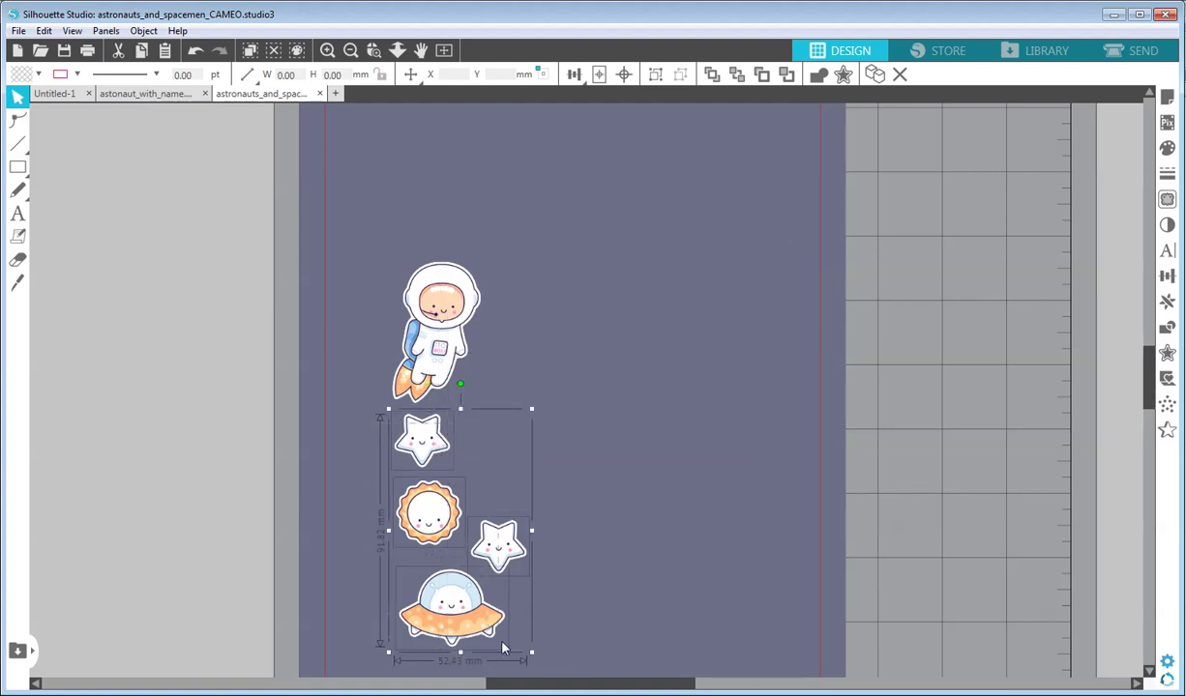
{"action": "key", "text": "Delete"}
{"action": "left_click_drag", "start_coordinate": [454, 335], "coordinate": [571, 339]}
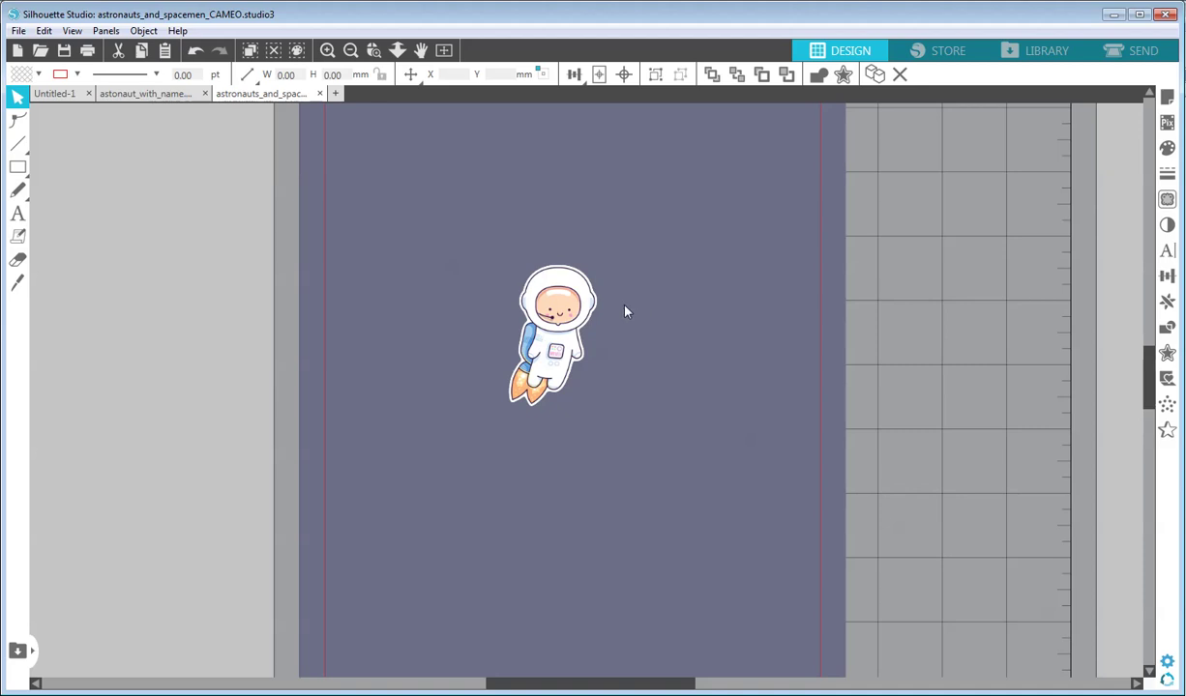
Step: Add a text object containing a first name near the astronaut's rocket flames
{"action": "left_click", "coordinate": [19, 214]}
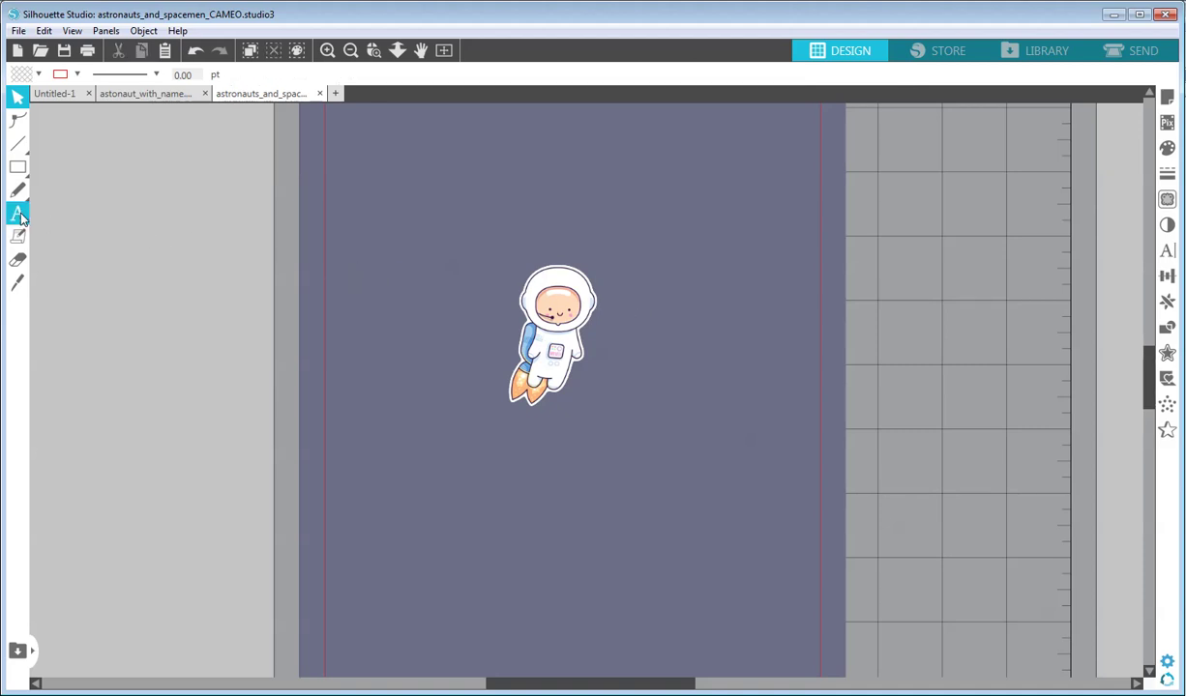
{"action": "left_click", "coordinate": [19, 215]}
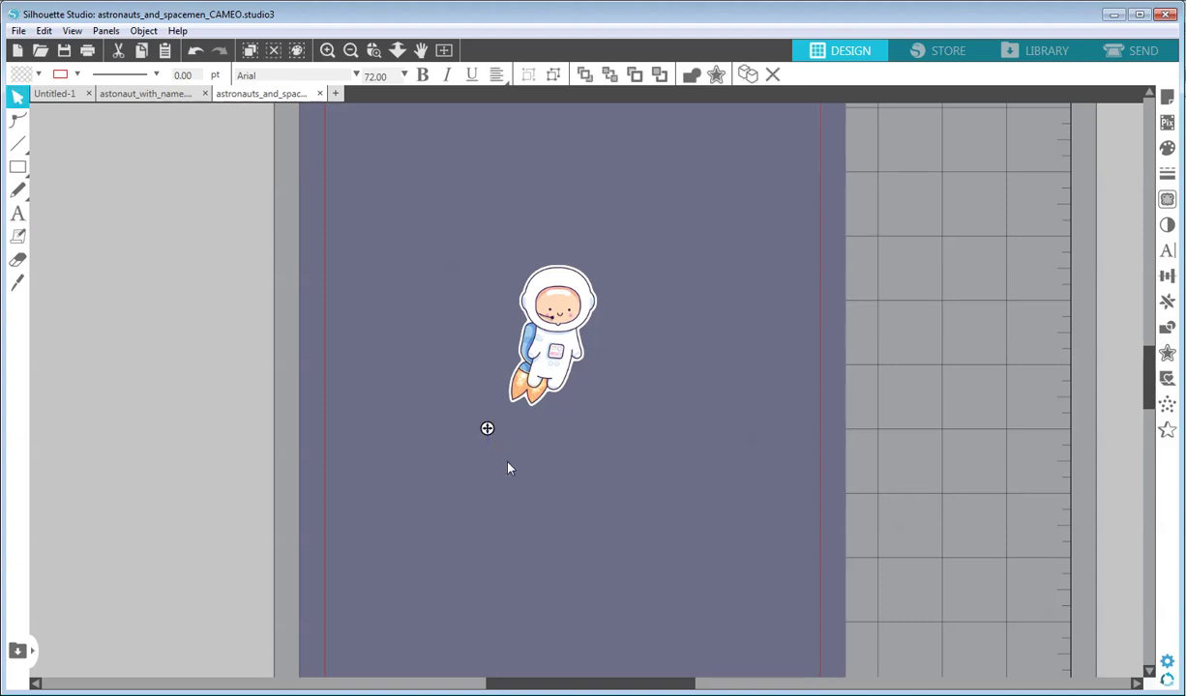
{"action": "type", "text": "T"}
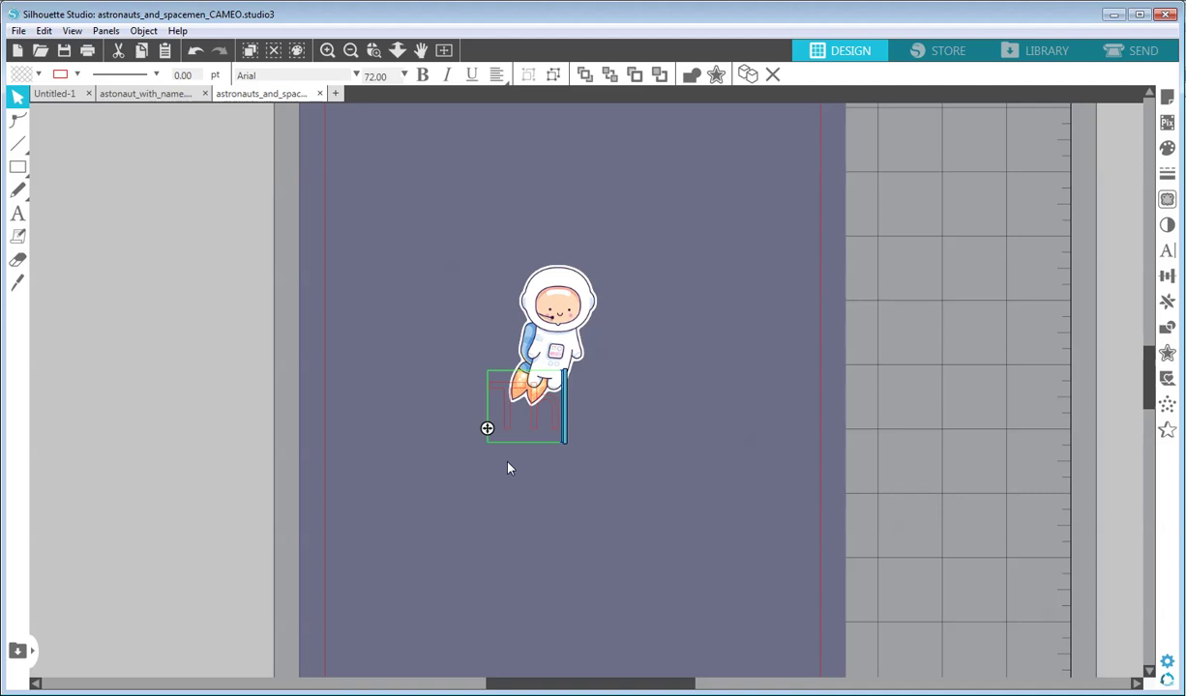
{"action": "type", "text": "heodore"}
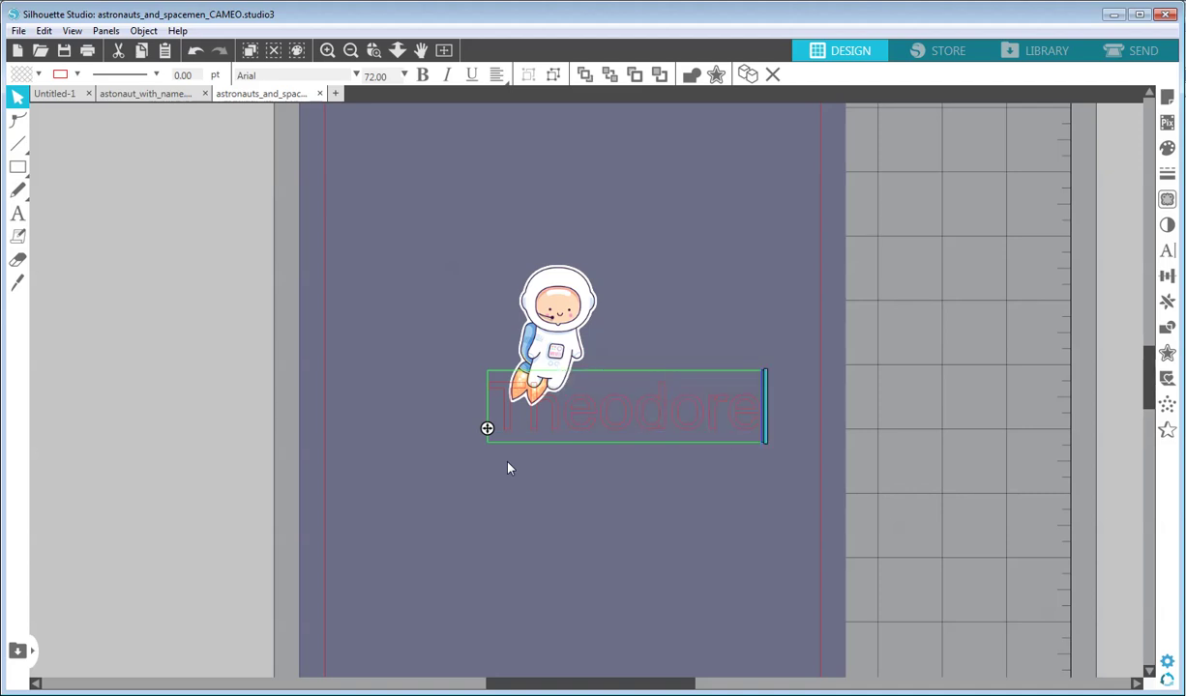
Step: Set the name text to the debussy font with no outline and a black fill
{"action": "key", "text": "ctrl+a"}
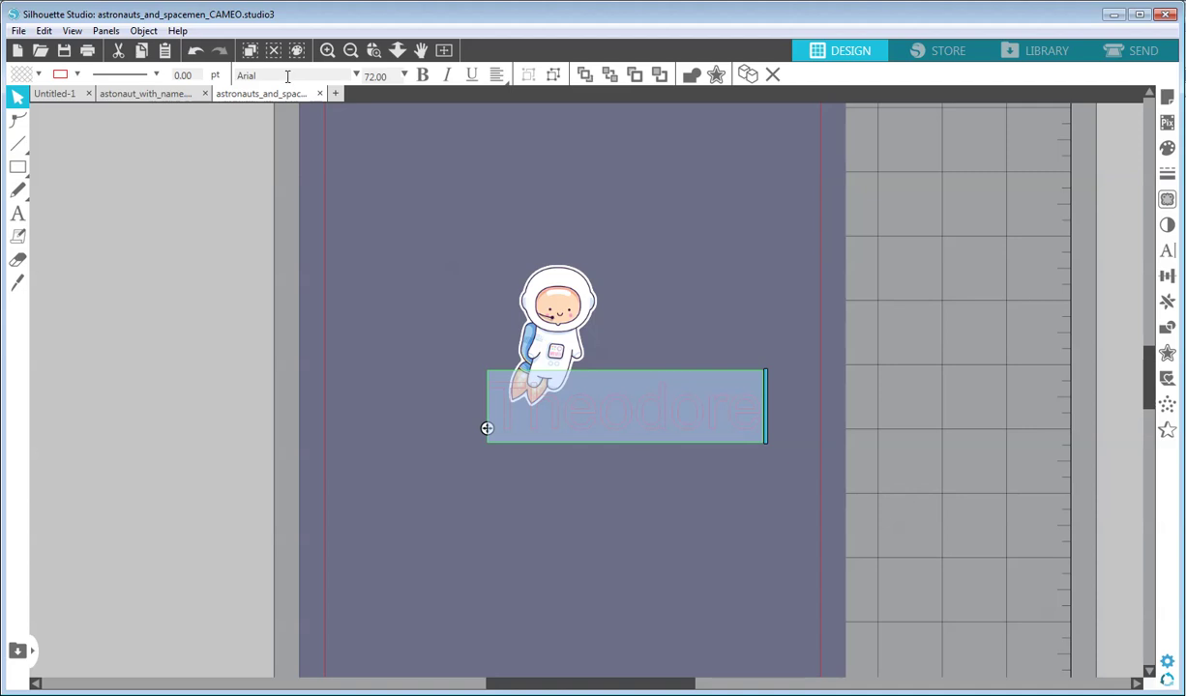
{"action": "left_click_drag", "start_coordinate": [280, 75], "coordinate": [227, 78]}
{"action": "type", "text": "debussy"}
{"action": "key", "text": "Return"}
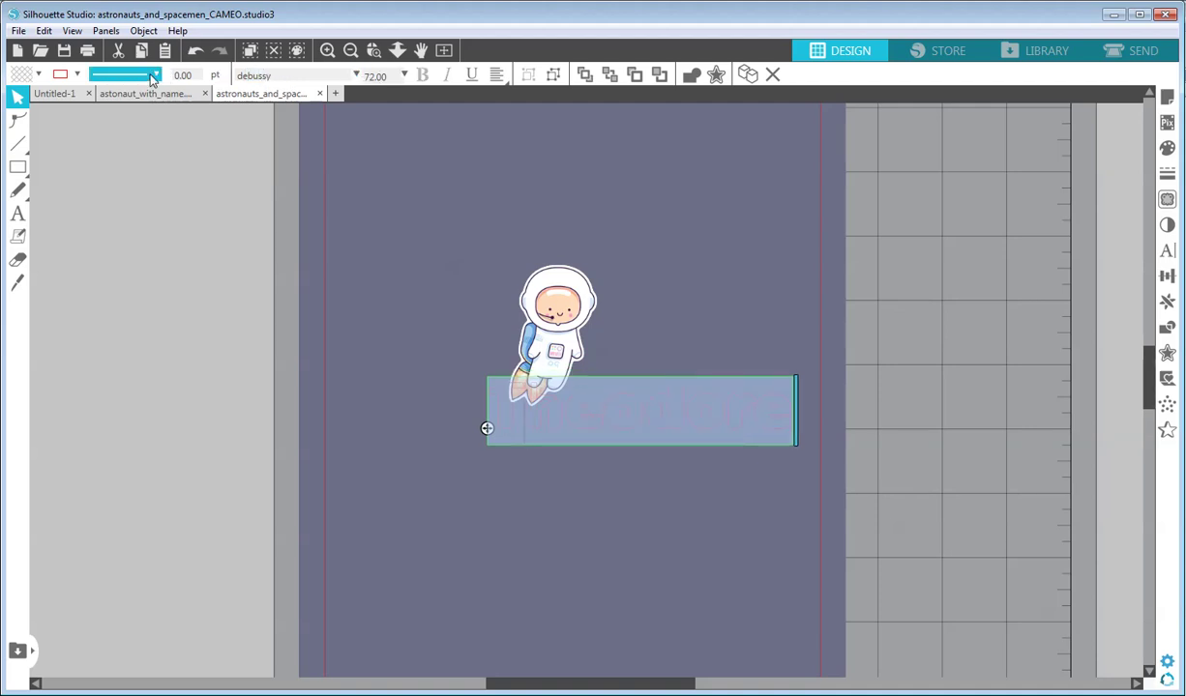
{"action": "left_click", "coordinate": [77, 74]}
{"action": "left_click", "coordinate": [177, 106]}
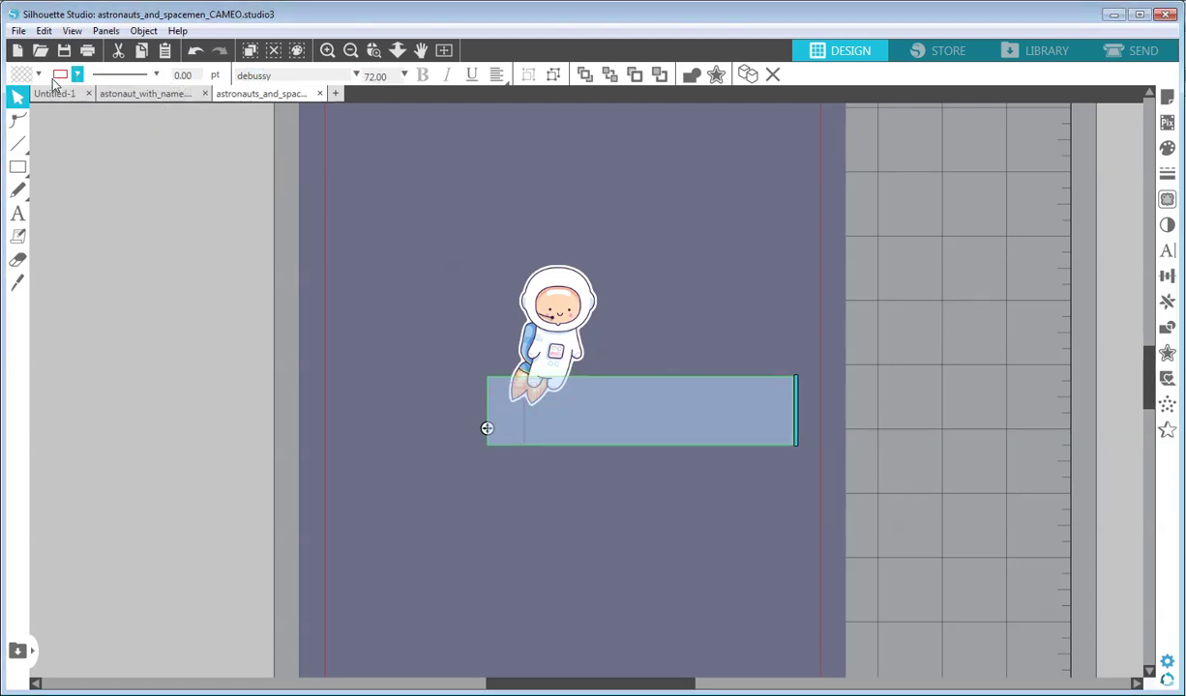
{"action": "left_click", "coordinate": [38, 74]}
{"action": "left_click", "coordinate": [115, 107]}
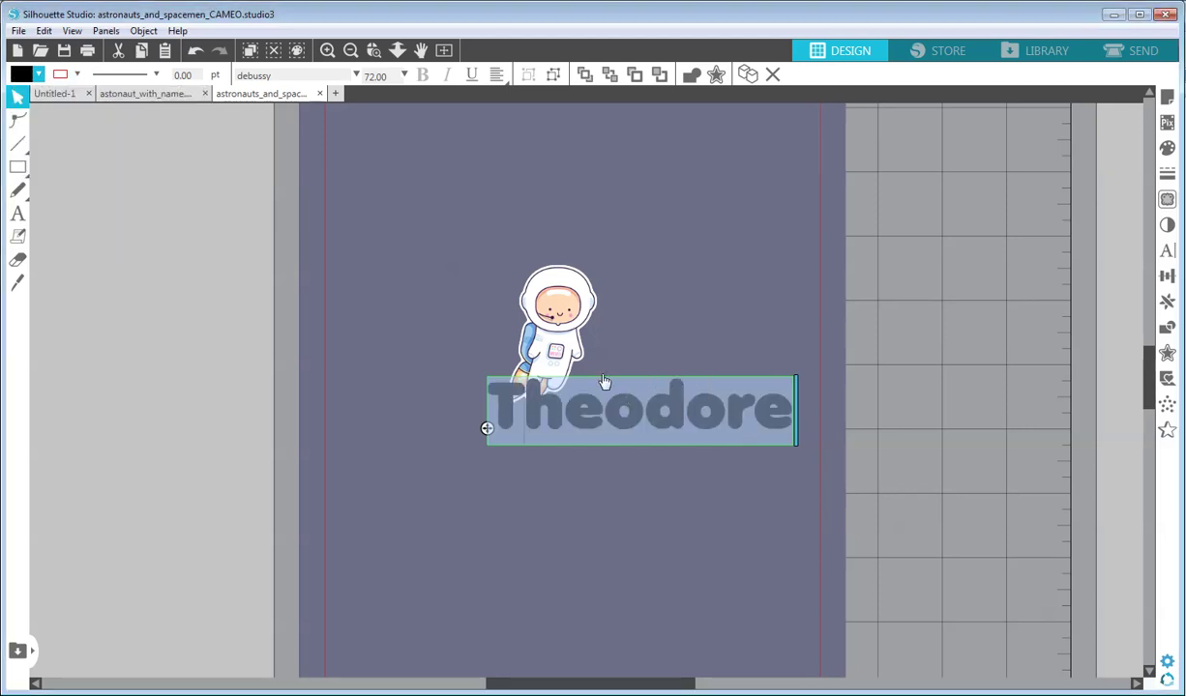
Step: Set the name text's size to 24 pt and finish editing the text
{"action": "left_click", "coordinate": [404, 76]}
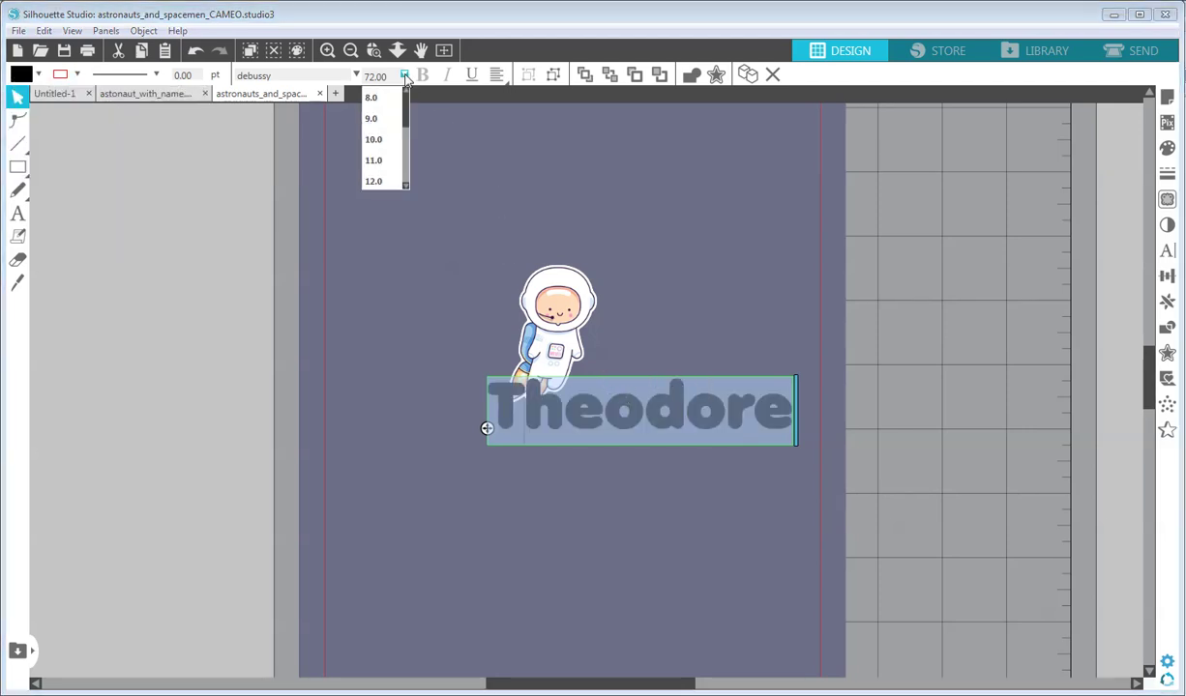
{"action": "scroll", "coordinate": [388, 145], "scroll_direction": "down", "scroll_amount": 2}
{"action": "left_click", "coordinate": [386, 163]}
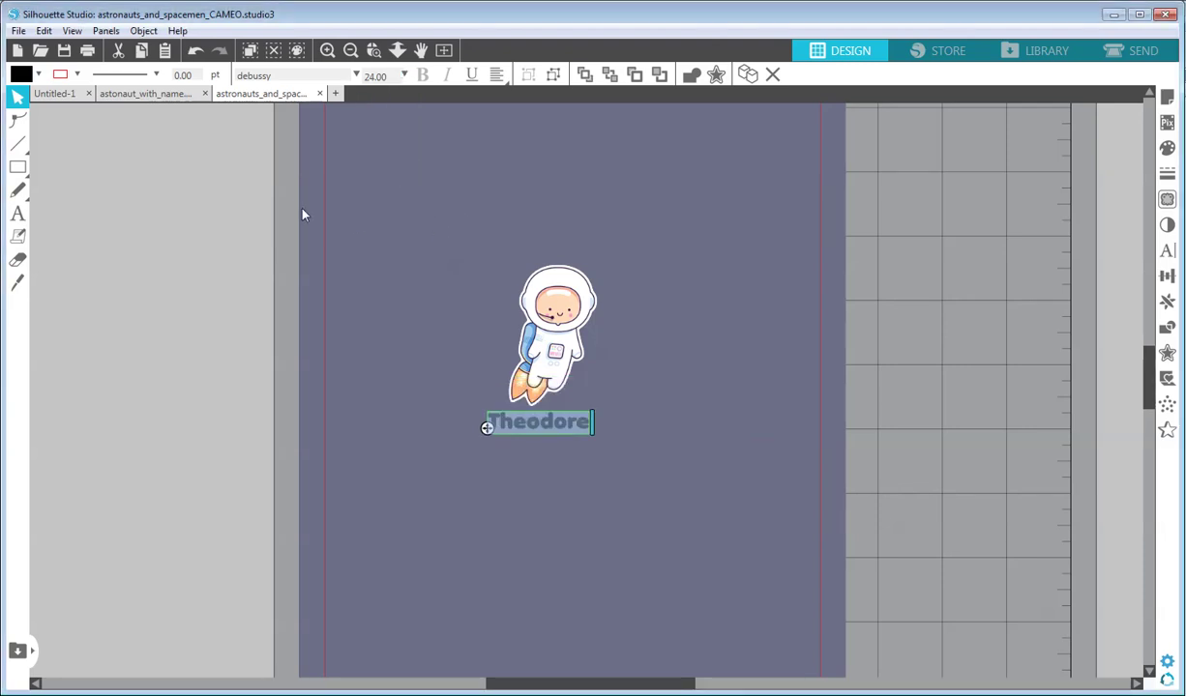
{"action": "left_click", "coordinate": [466, 397]}
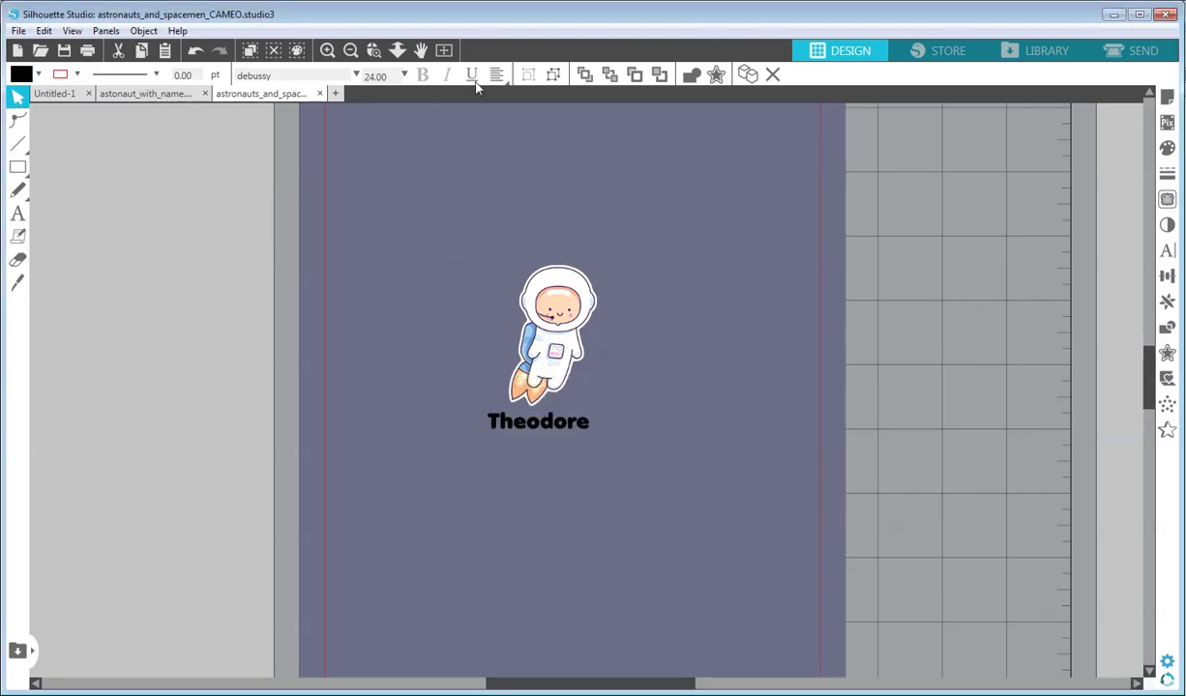
Step: Move the name text up so it touches the tips of the astronaut's rocket flames
{"action": "left_click", "coordinate": [326, 51]}
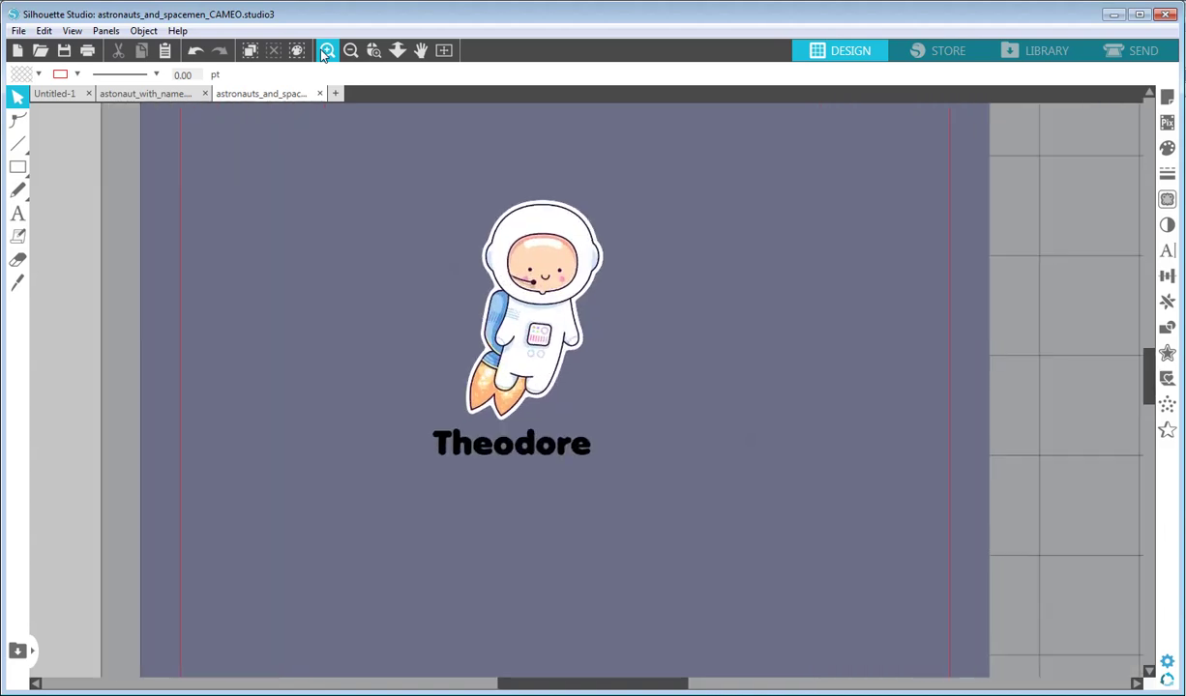
{"action": "left_click", "coordinate": [420, 50]}
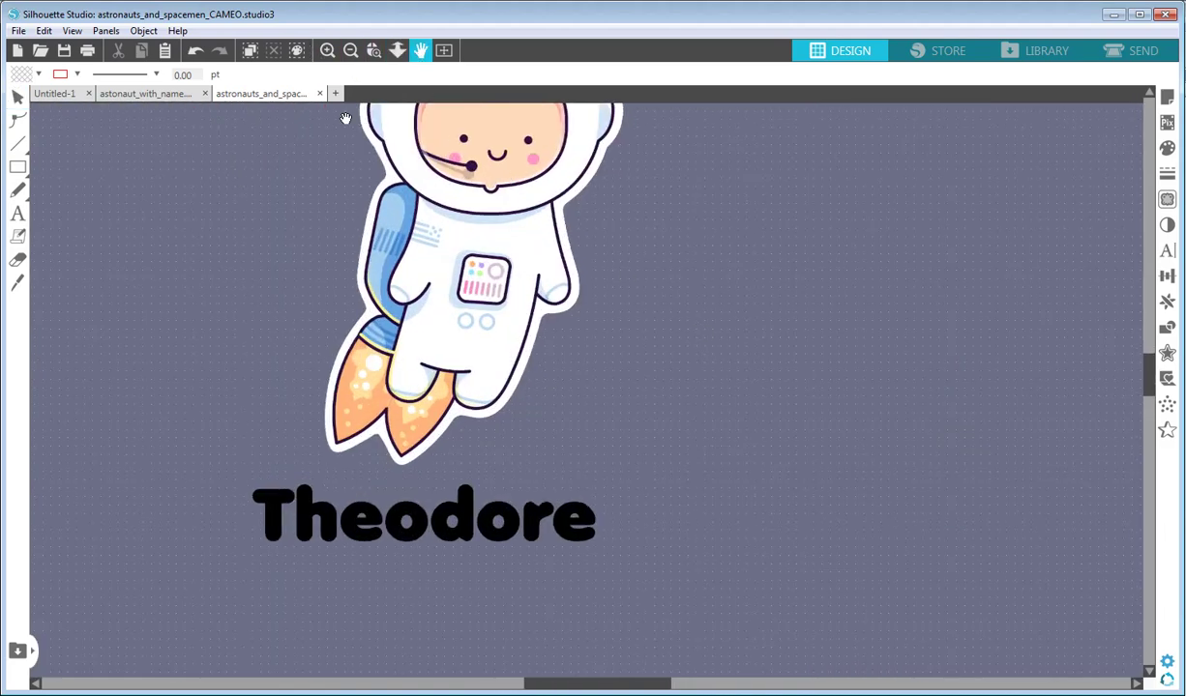
{"action": "left_click", "coordinate": [351, 52]}
{"action": "left_click_drag", "start_coordinate": [647, 378], "coordinate": [732, 419]}
{"action": "left_click", "coordinate": [17, 96]}
{"action": "left_click_drag", "start_coordinate": [593, 509], "coordinate": [603, 487]}
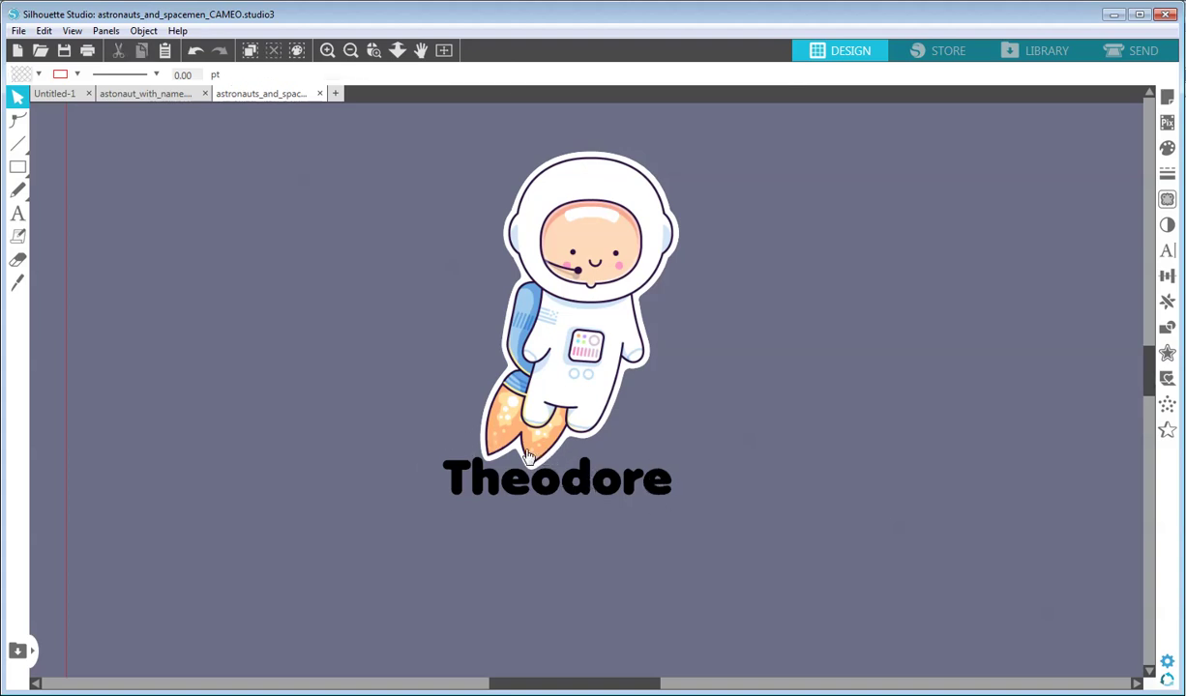
Step: Draw a rounded rectangle about 44 mm by 12 mm around the name and nudge it slightly down
{"action": "mouse_move", "coordinate": [18, 172]}
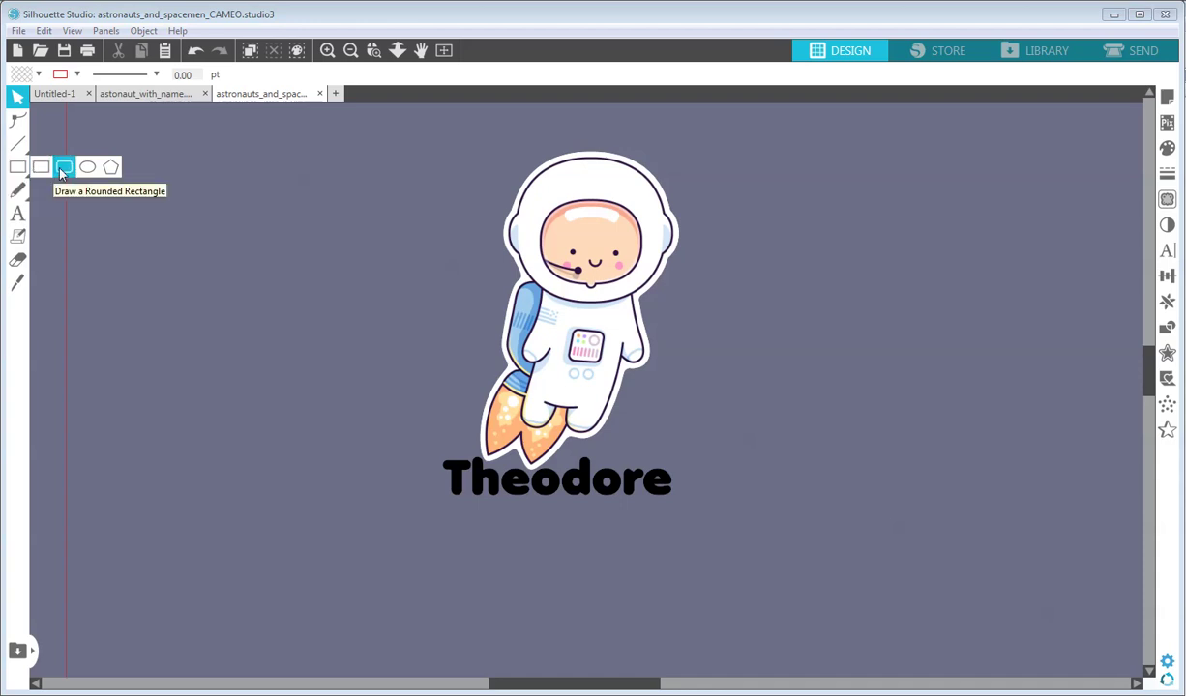
{"action": "left_click", "coordinate": [62, 169]}
{"action": "left_click_drag", "start_coordinate": [434, 444], "coordinate": [685, 510]}
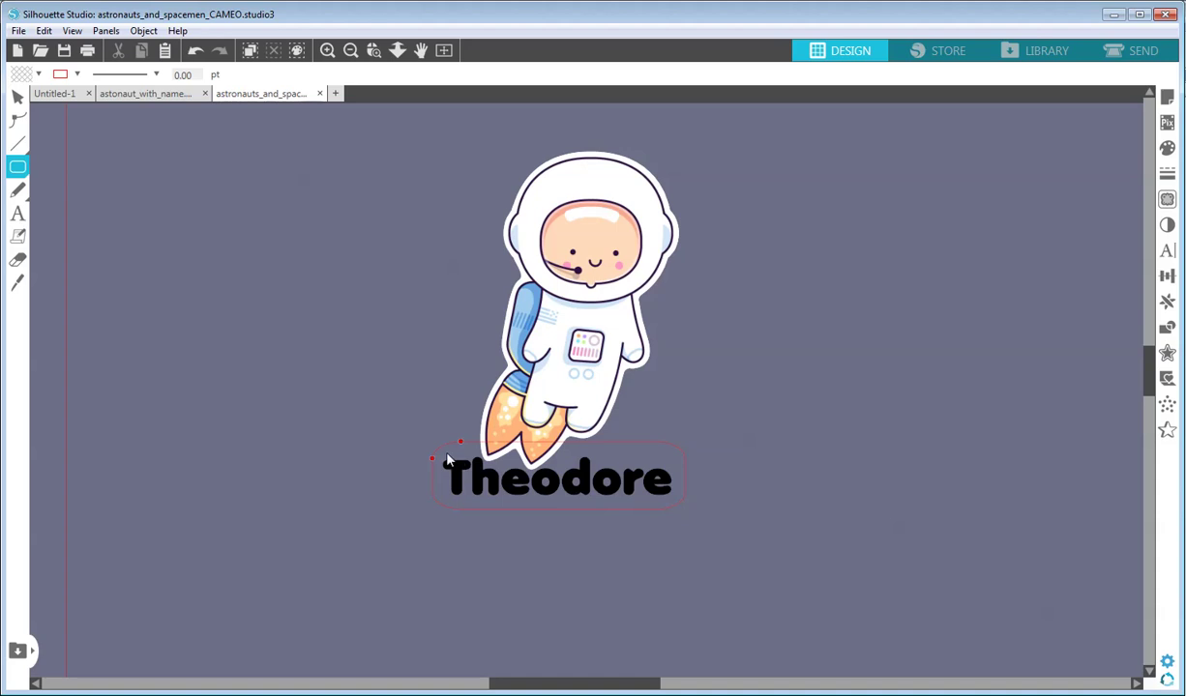
{"action": "key", "text": "v"}
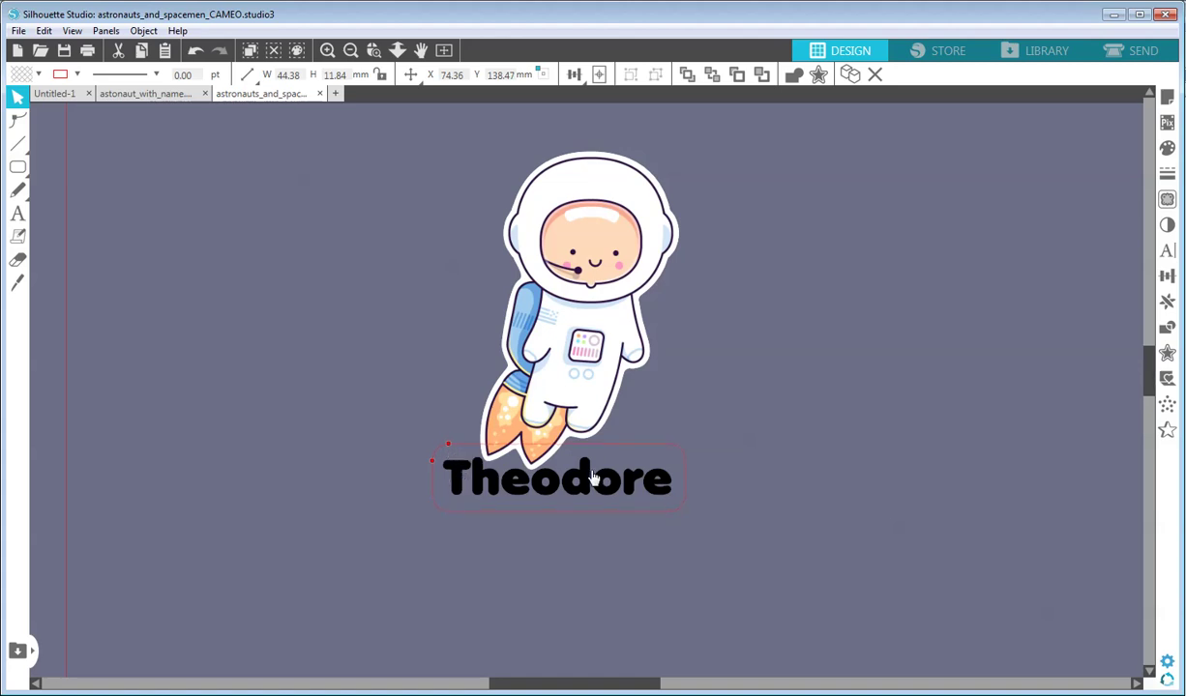
{"action": "key", "text": "Down"}
Step: Remove the rounded rectangle's outline and fill it with white
{"action": "left_click", "coordinate": [77, 74]}
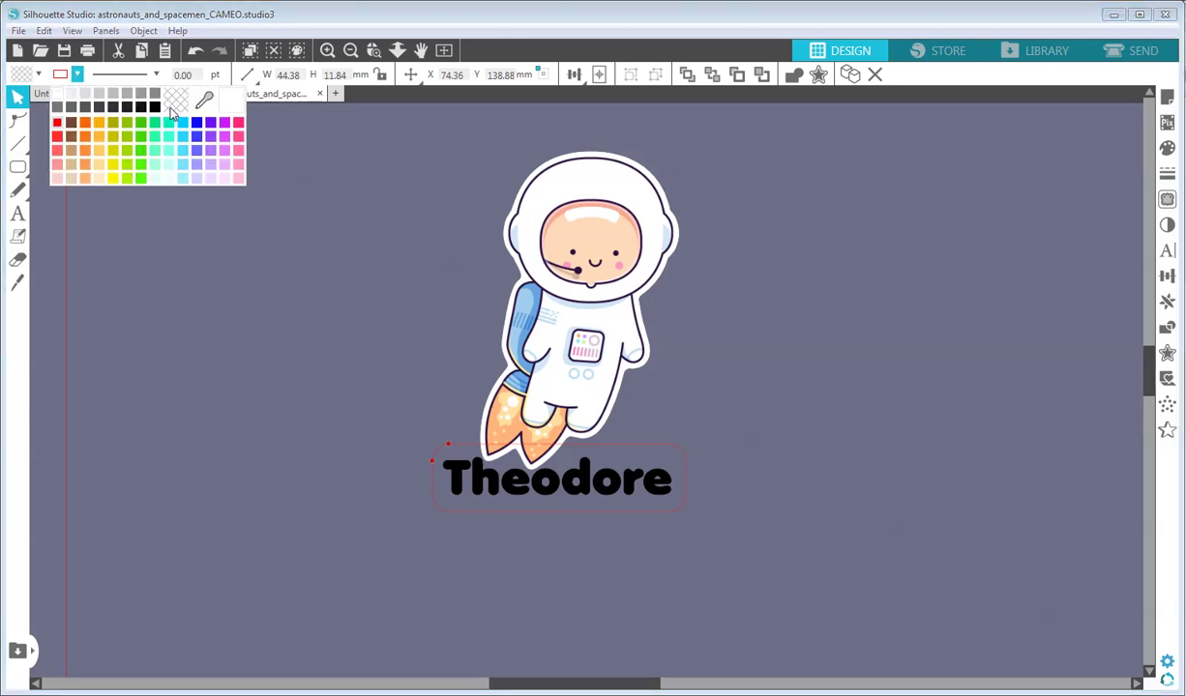
{"action": "left_click", "coordinate": [39, 74]}
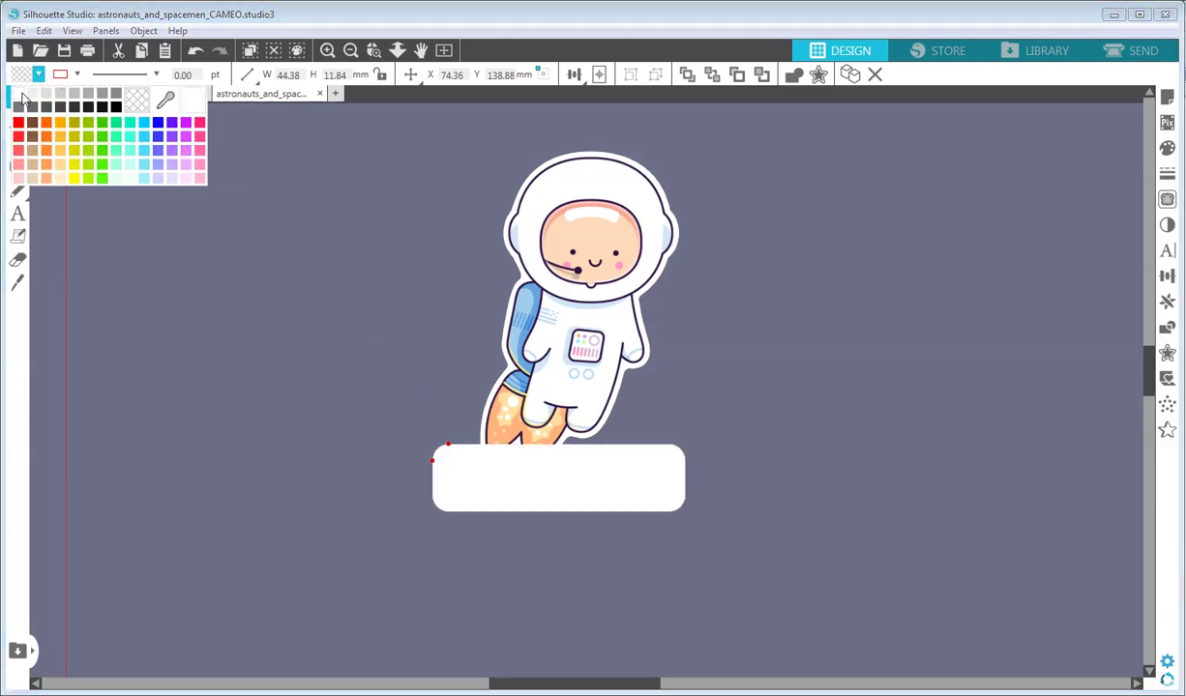
{"action": "left_click", "coordinate": [23, 97]}
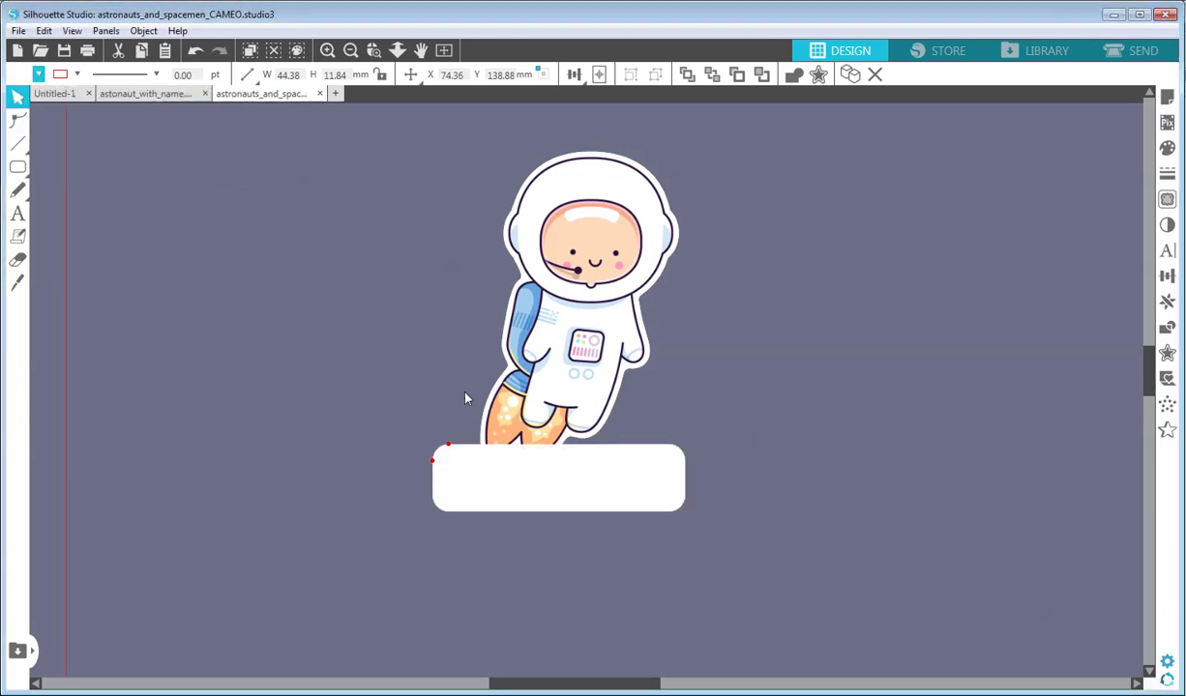
Step: Send the white rounded rectangle to the back, behind the astronaut and the name, and deselect it
{"action": "right_click", "coordinate": [458, 463]}
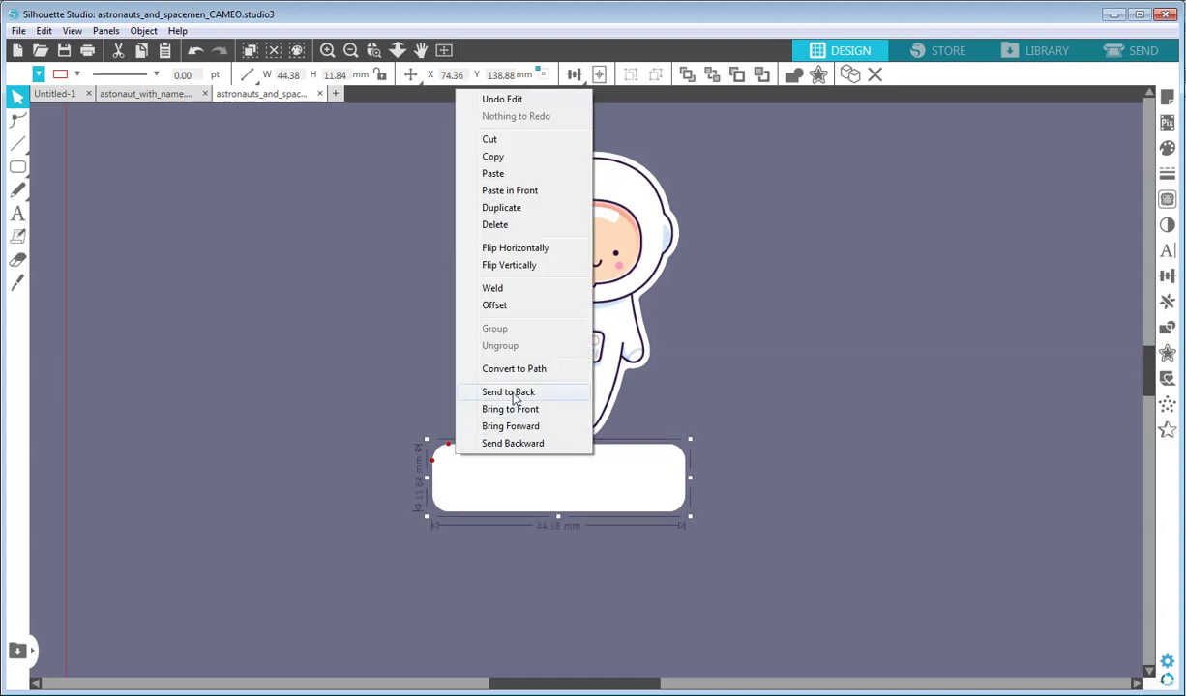
{"action": "left_click", "coordinate": [450, 392]}
{"action": "left_click", "coordinate": [788, 486]}
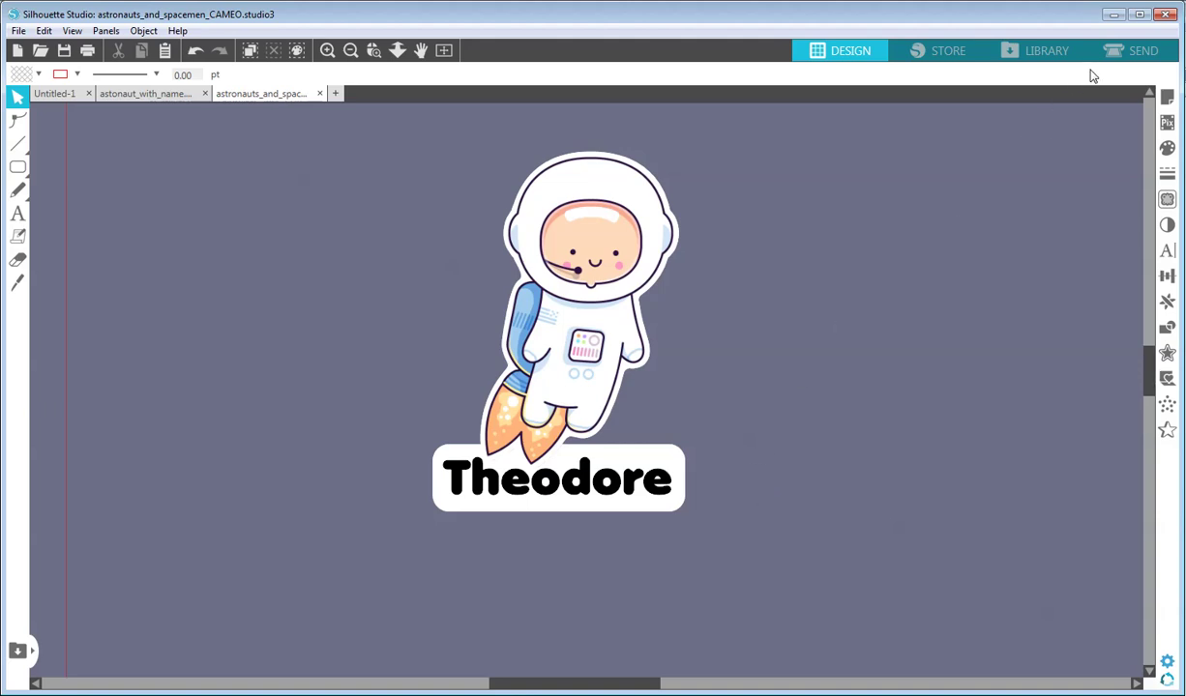
Step: Set the name text to No Cut in the cut settings
{"action": "left_click", "coordinate": [1131, 50]}
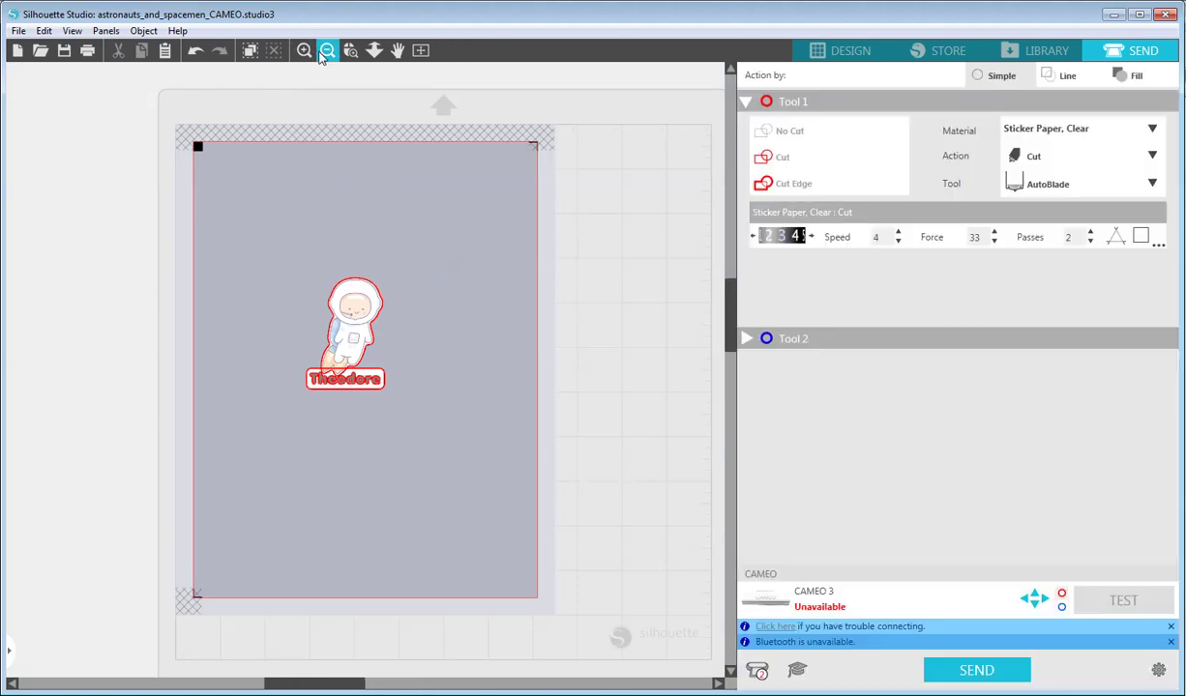
{"action": "left_click", "coordinate": [305, 51]}
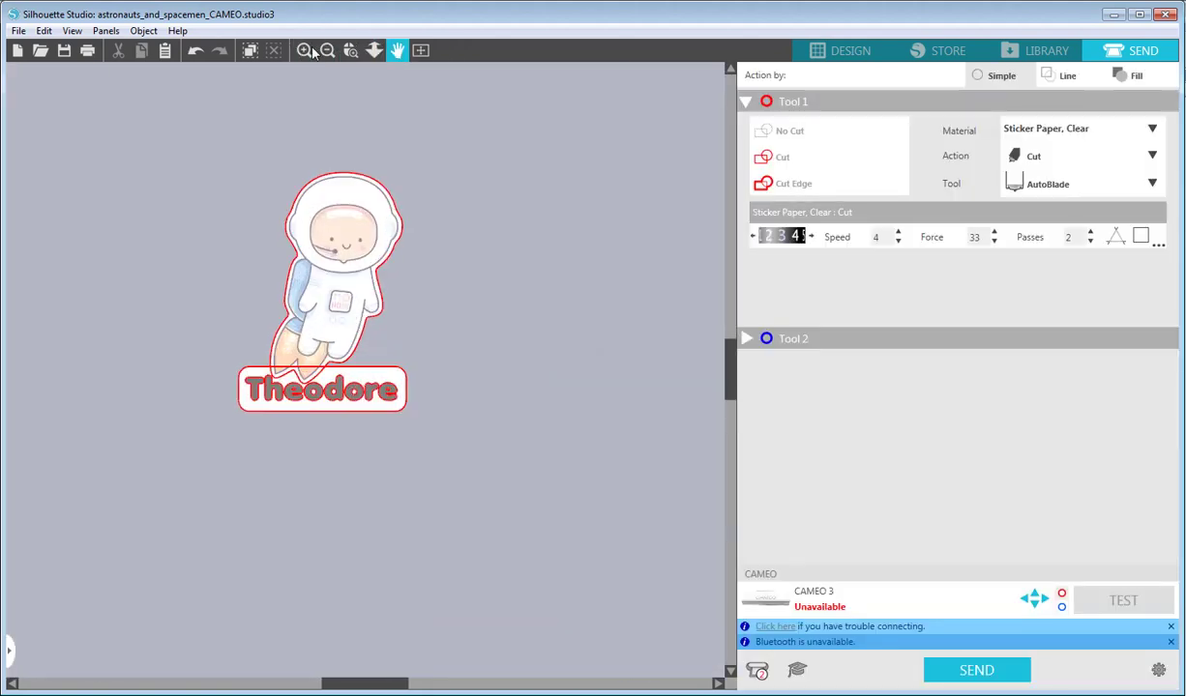
{"action": "left_click", "coordinate": [311, 51]}
{"action": "left_click", "coordinate": [312, 51]}
{"action": "left_click_drag", "start_coordinate": [537, 249], "coordinate": [587, 315]}
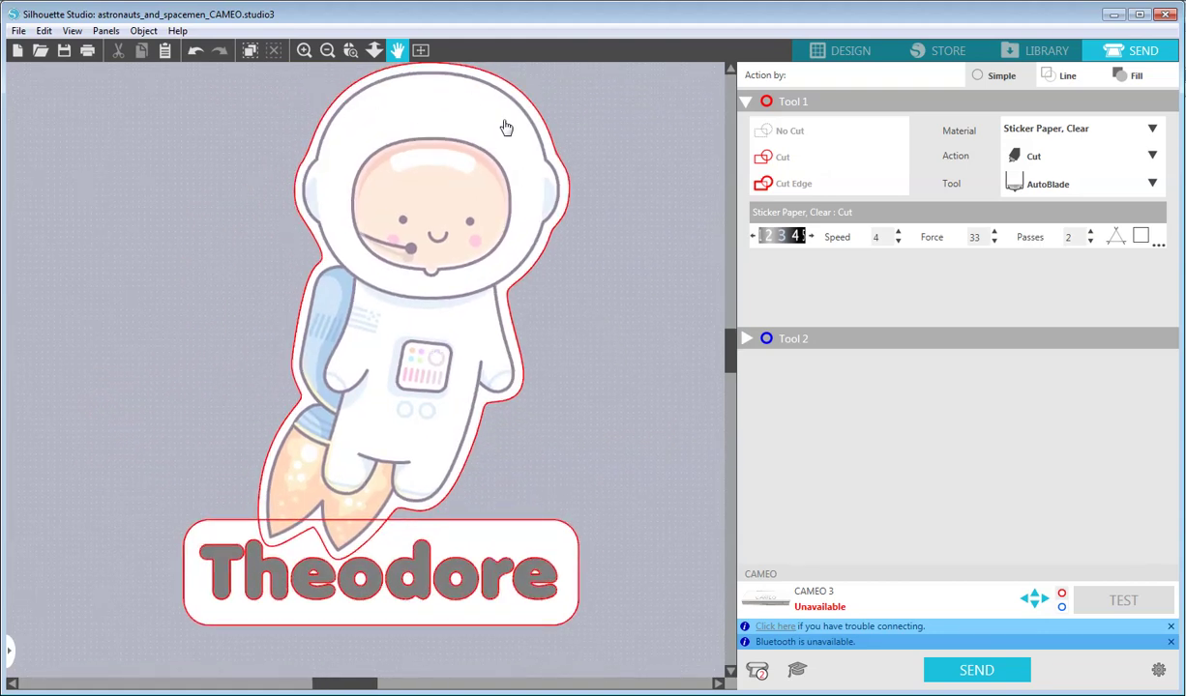
{"action": "key", "text": "space"}
{"action": "left_click", "coordinate": [387, 544]}
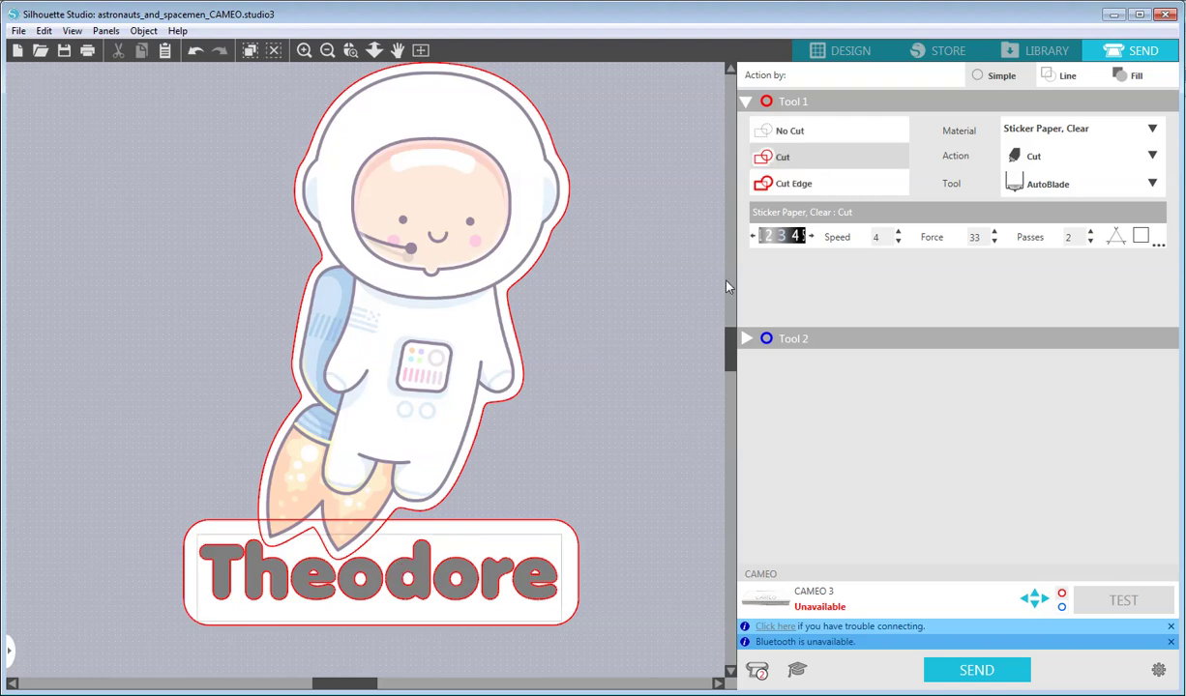
{"action": "left_click", "coordinate": [789, 130]}
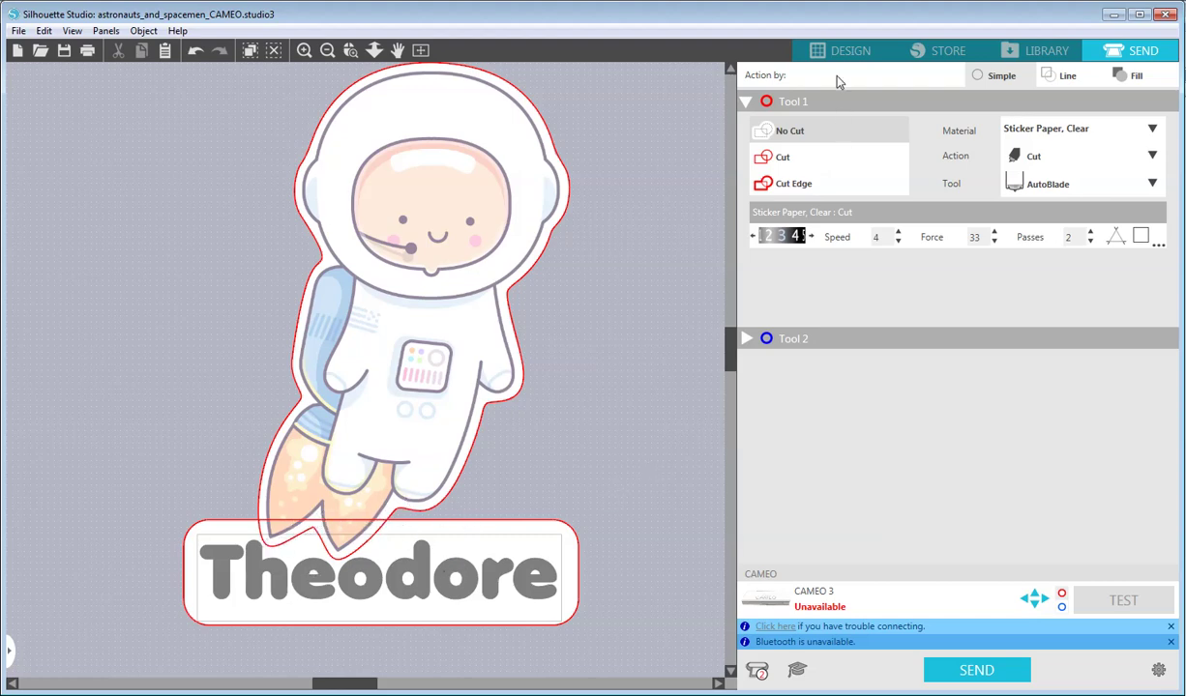
Step: Duplicate the astronaut and its white rounded rectangle, without the name, and place the copy beside the original on its right
{"action": "left_click", "coordinate": [843, 50]}
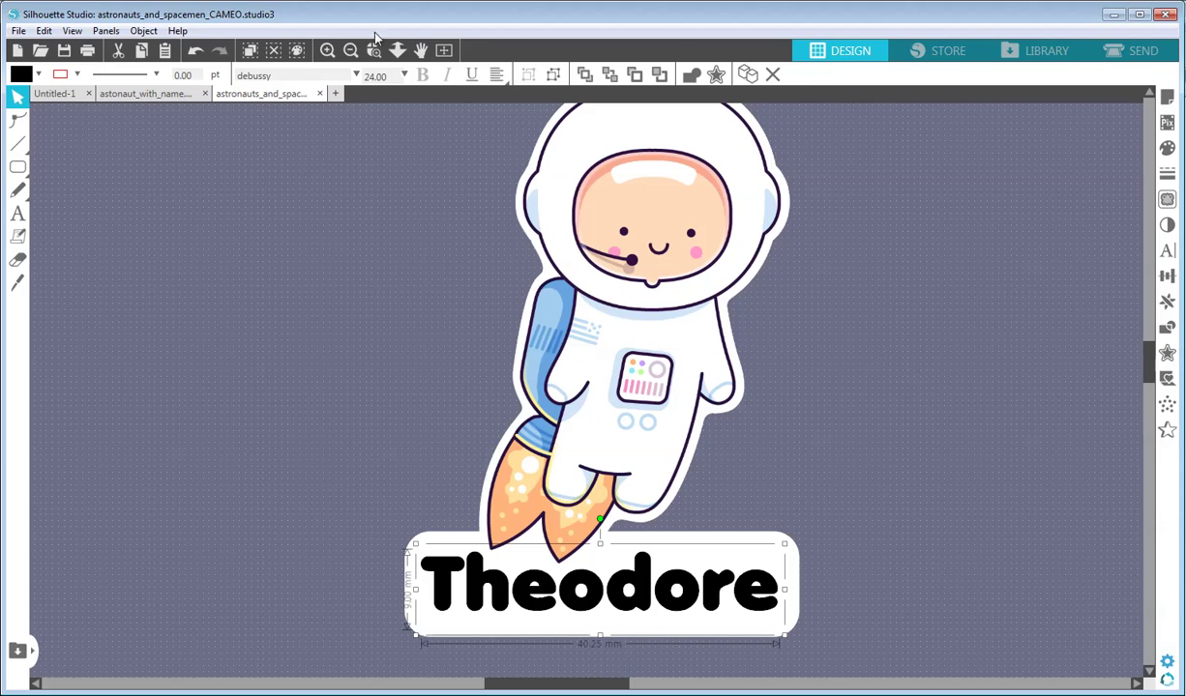
{"action": "left_click", "coordinate": [350, 50]}
{"action": "left_click", "coordinate": [773, 346]}
{"action": "left_click_drag", "start_coordinate": [770, 316], "coordinate": [586, 315]}
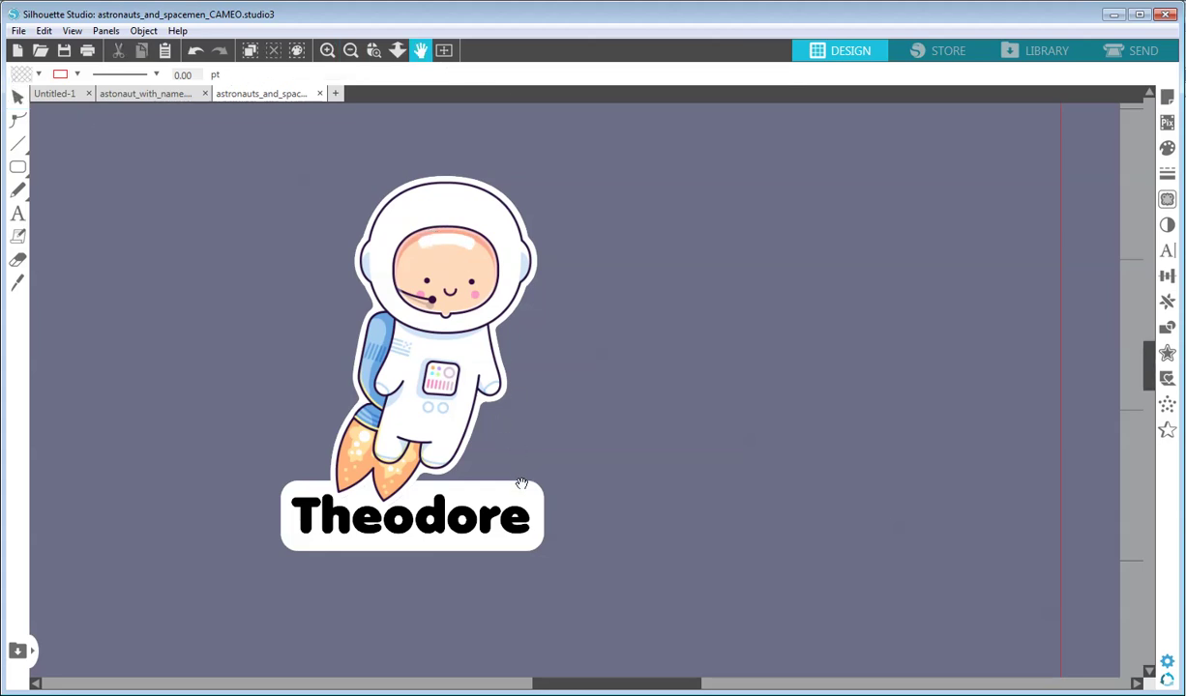
{"action": "left_click", "coordinate": [18, 97]}
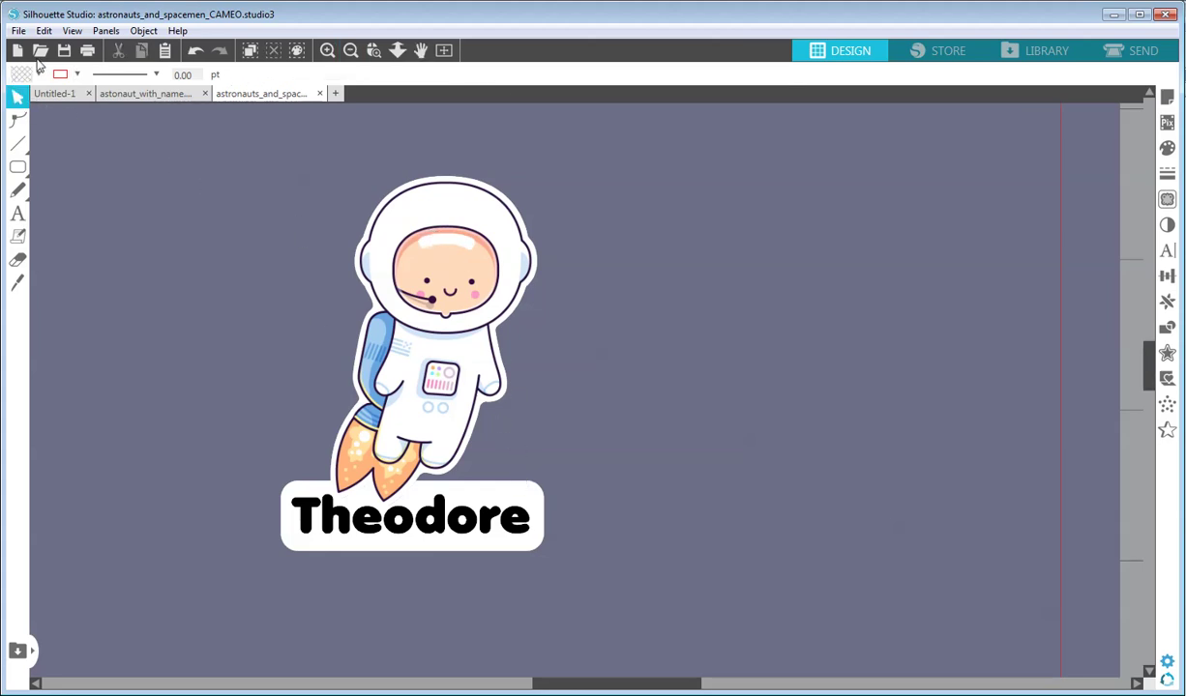
{"action": "left_click", "coordinate": [404, 194]}
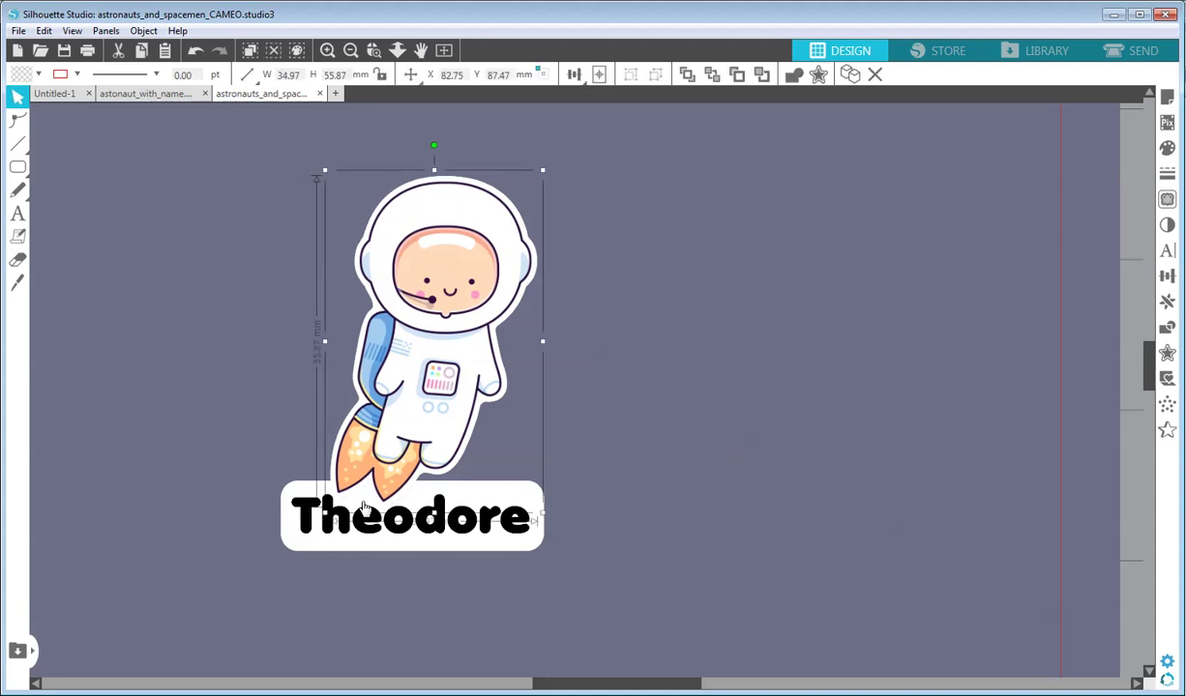
{"action": "left_click", "coordinate": [298, 490], "text": "shift"}
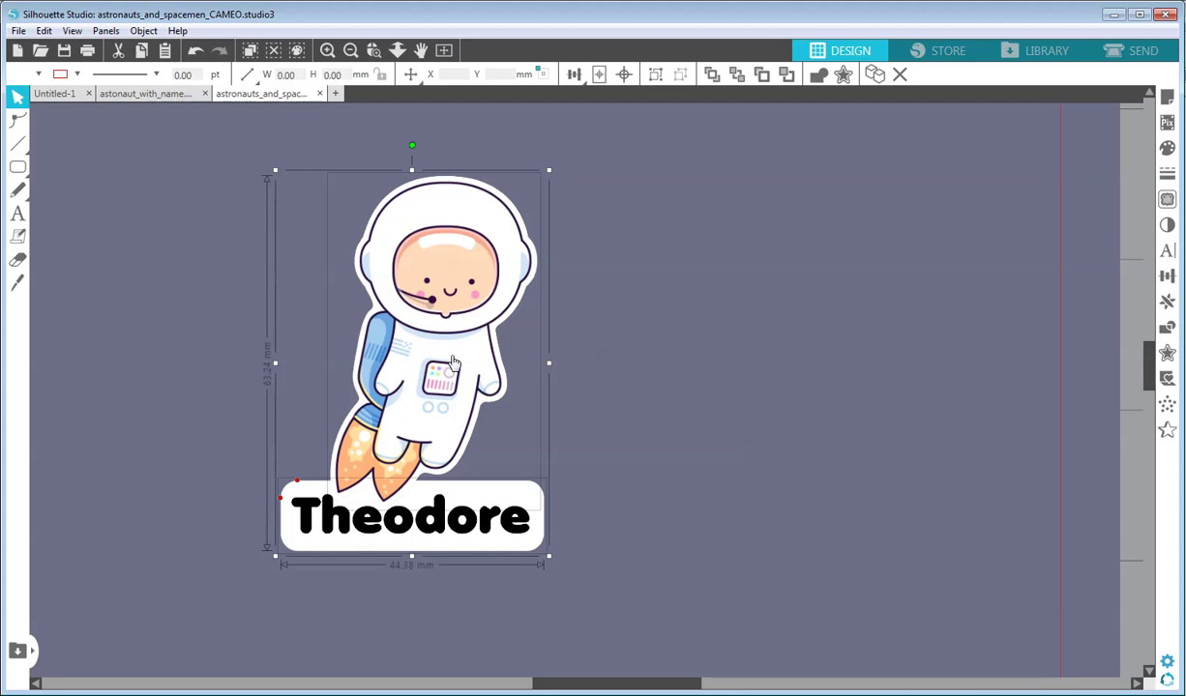
{"action": "left_click_drag", "start_coordinate": [481, 274], "coordinate": [849, 278]}
{"action": "left_click", "coordinate": [888, 290]}
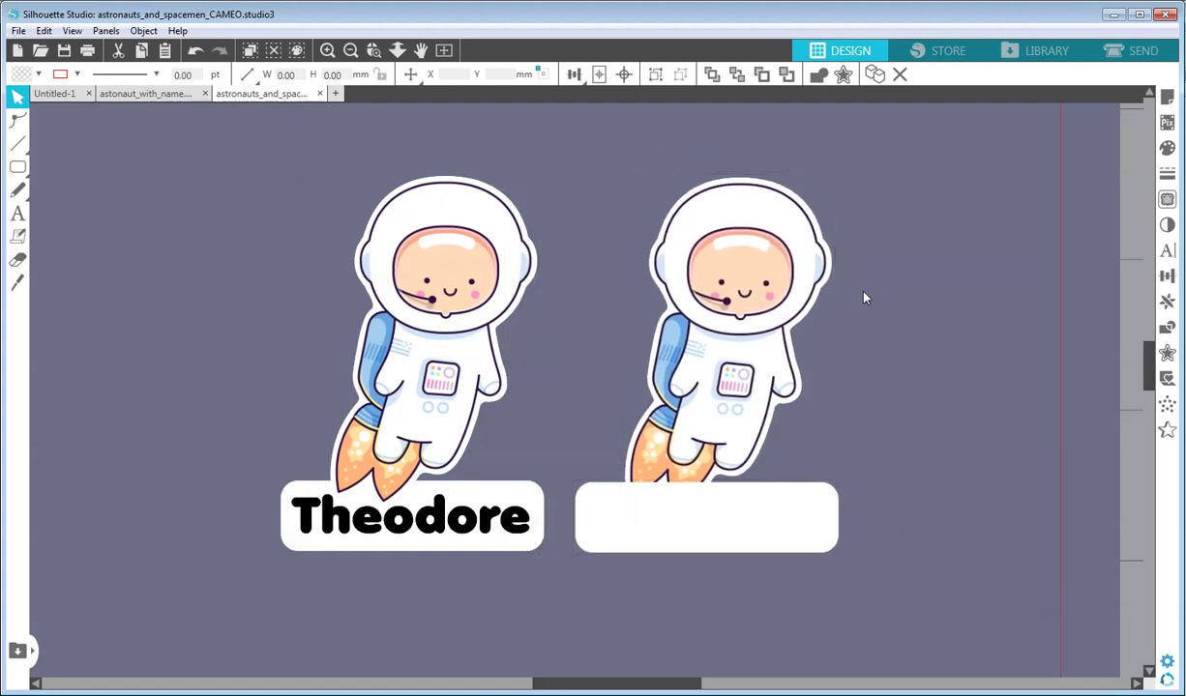
Step: Fill the copied astronaut with white and weld it with the copied rounded rectangle into one shape
{"action": "left_click", "coordinate": [447, 259]}
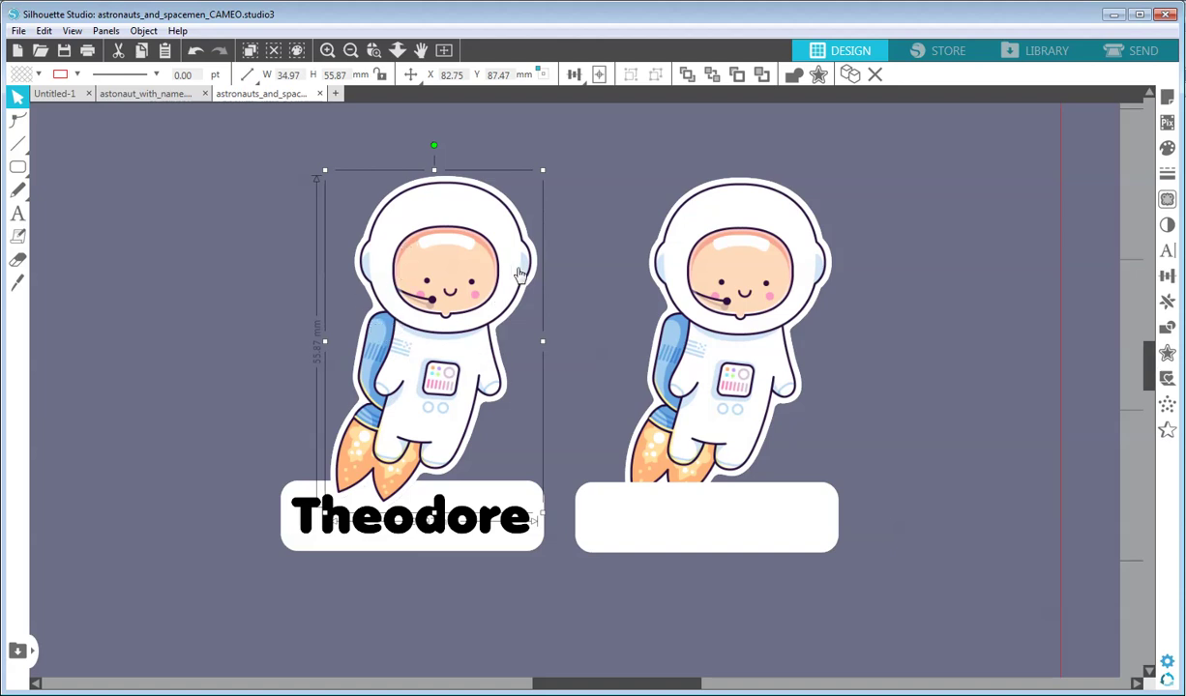
{"action": "left_click", "coordinate": [718, 253]}
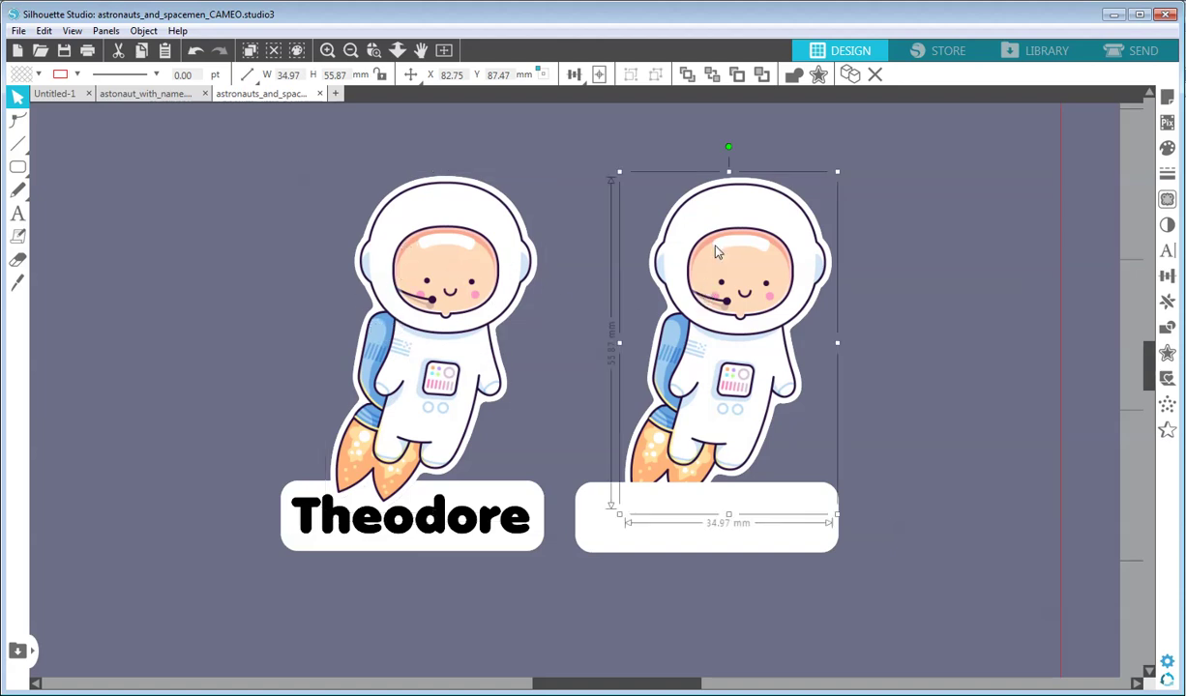
{"action": "left_click", "coordinate": [39, 75]}
{"action": "left_click", "coordinate": [19, 95]}
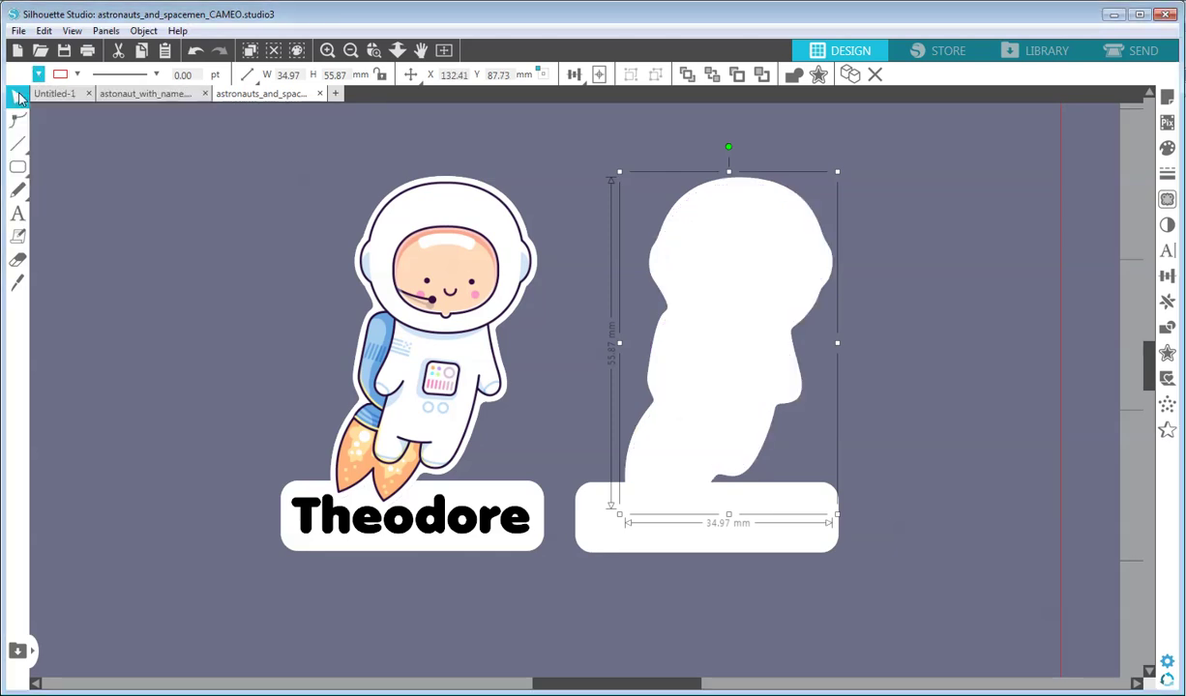
{"action": "left_click_drag", "start_coordinate": [628, 137], "coordinate": [823, 553]}
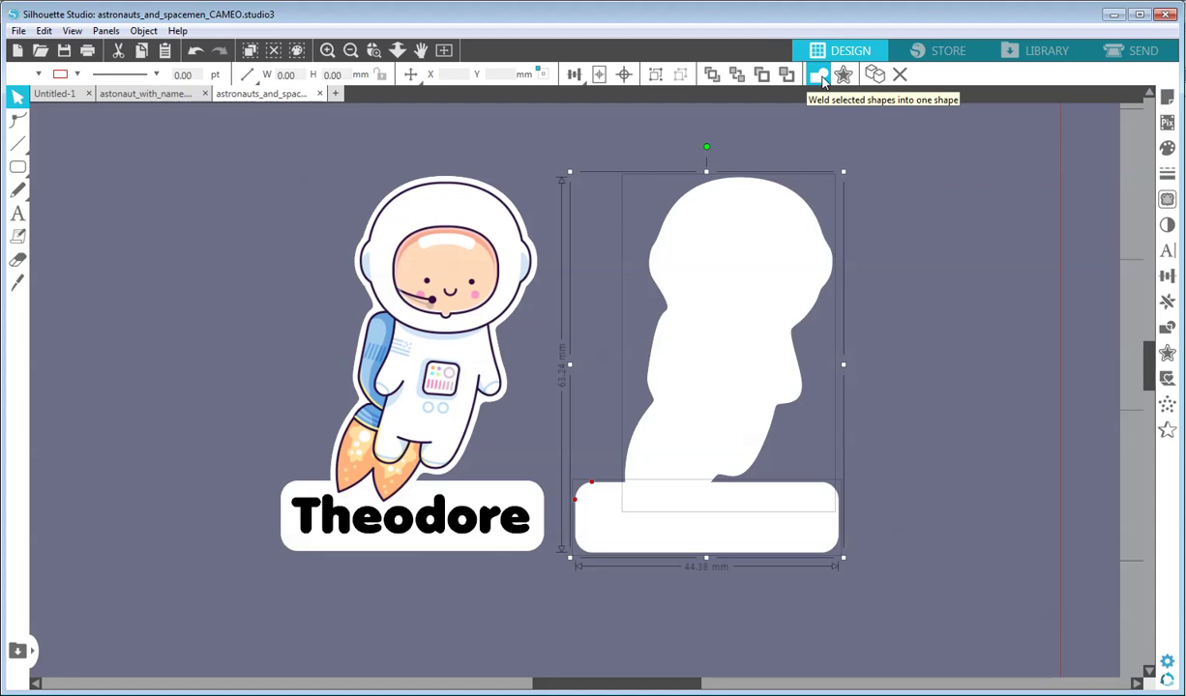
{"action": "left_click", "coordinate": [821, 77]}
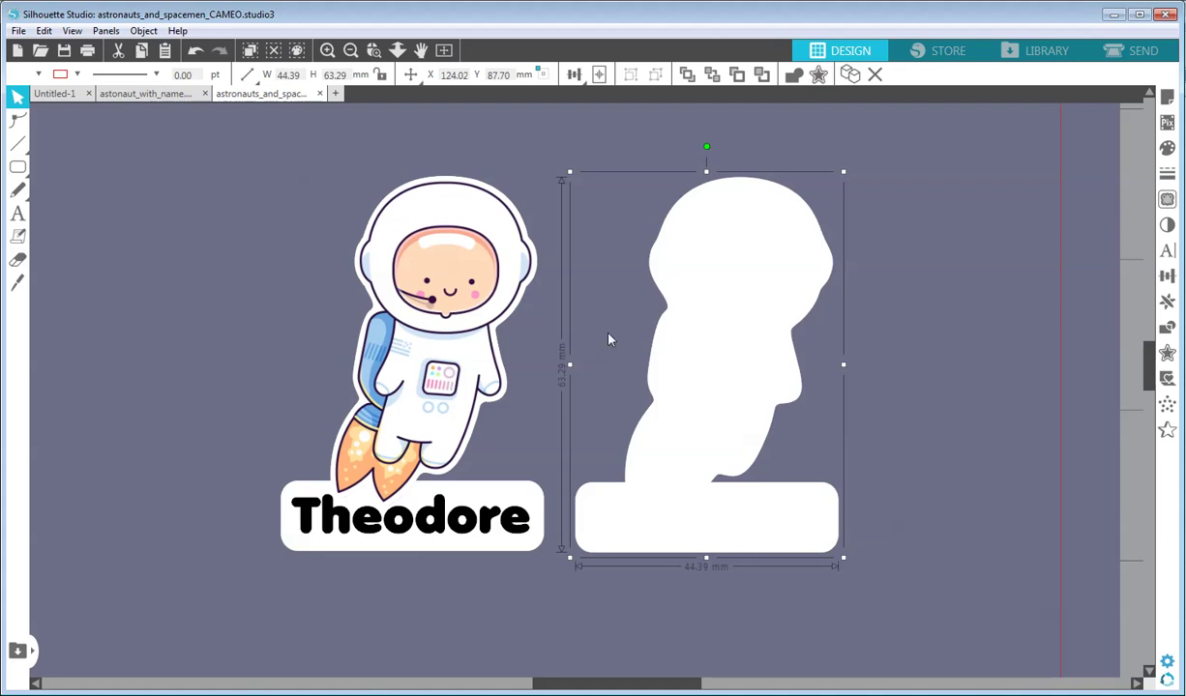
Step: Remove the fill from the welded shape and give it a pink outline
{"action": "left_click", "coordinate": [39, 74]}
{"action": "left_click", "coordinate": [112, 107]}
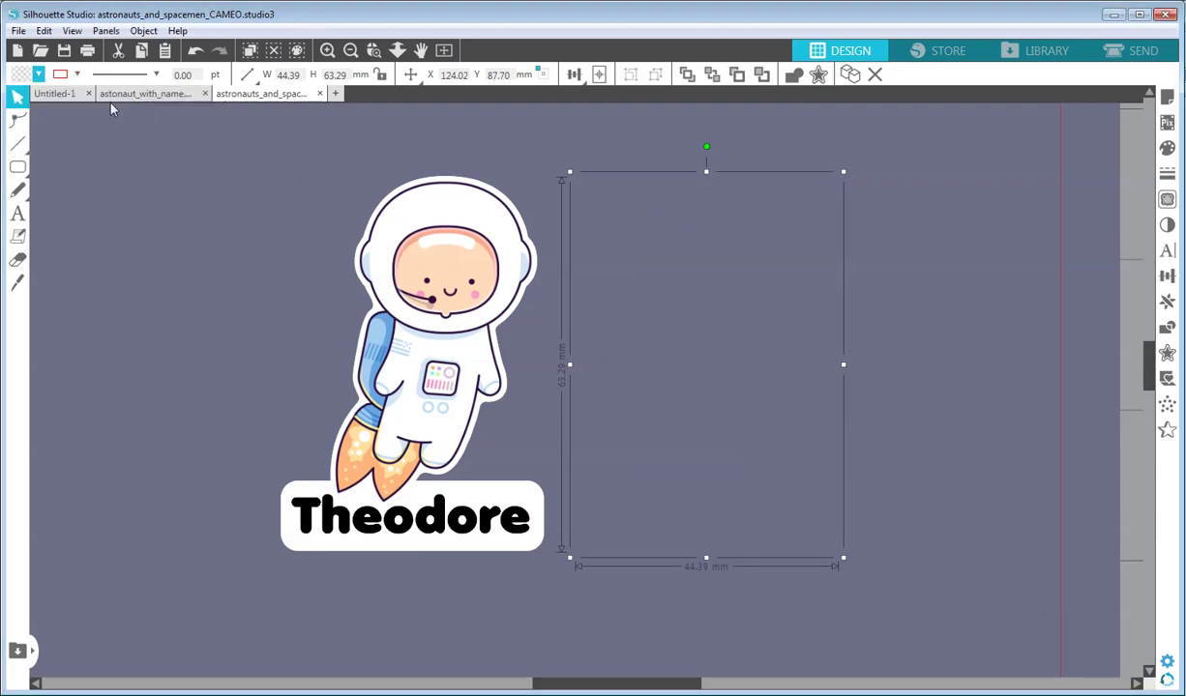
{"action": "left_click", "coordinate": [77, 75]}
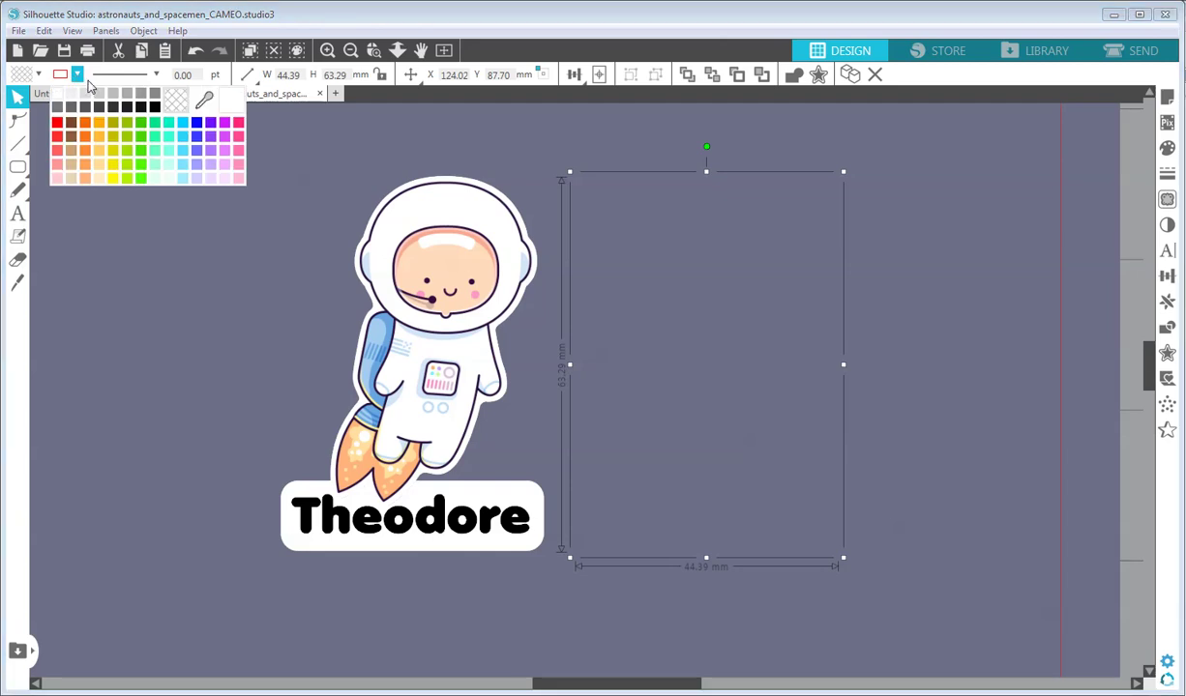
{"action": "left_click", "coordinate": [238, 128]}
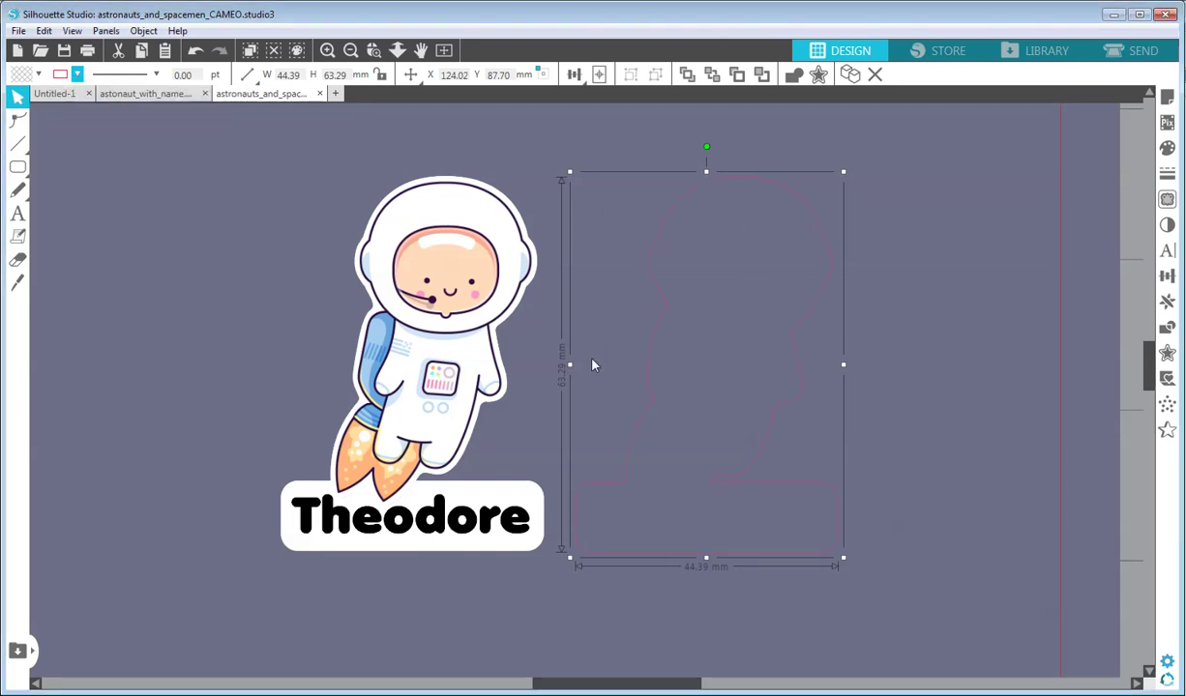
Step: Set the original astronaut, name and rounded rectangle to No Cut so only the welded outline cuts
{"action": "left_click", "coordinate": [1110, 56]}
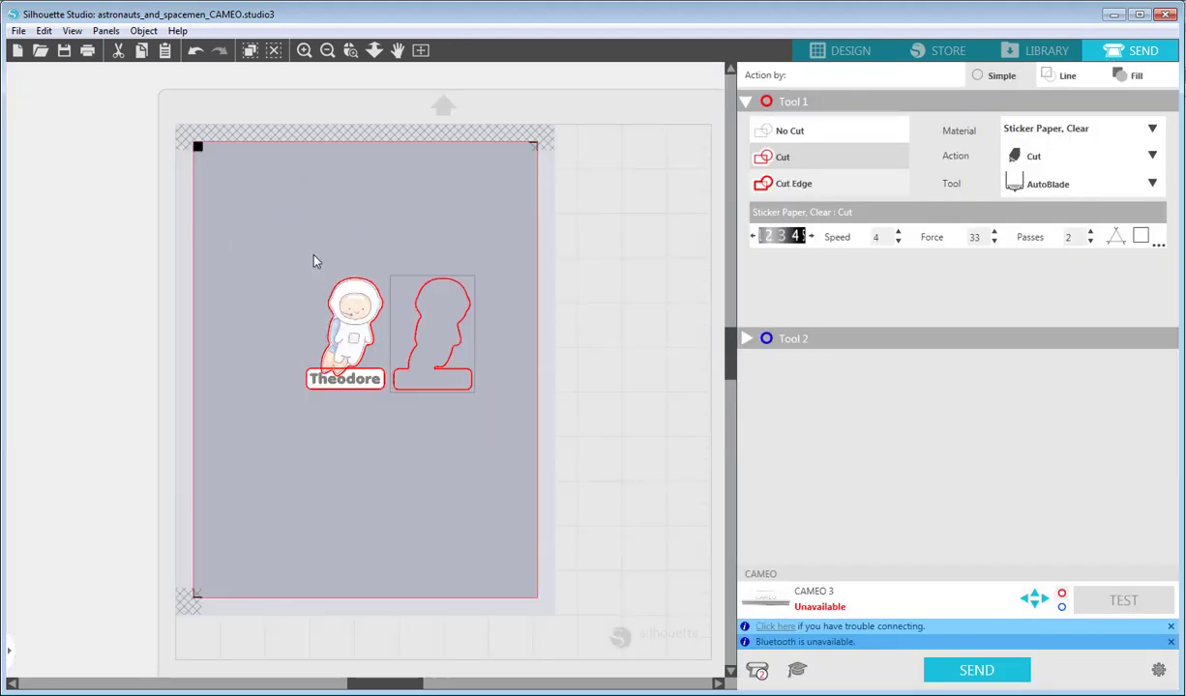
{"action": "left_click", "coordinate": [348, 390]}
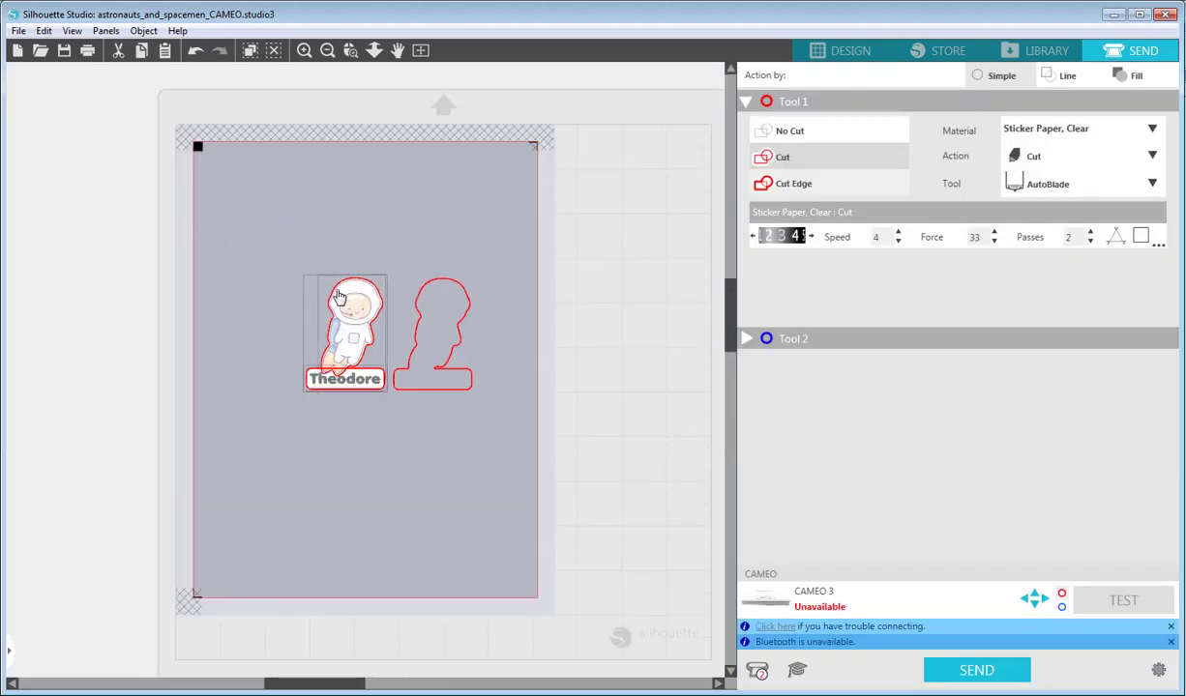
{"action": "left_click", "coordinate": [746, 130]}
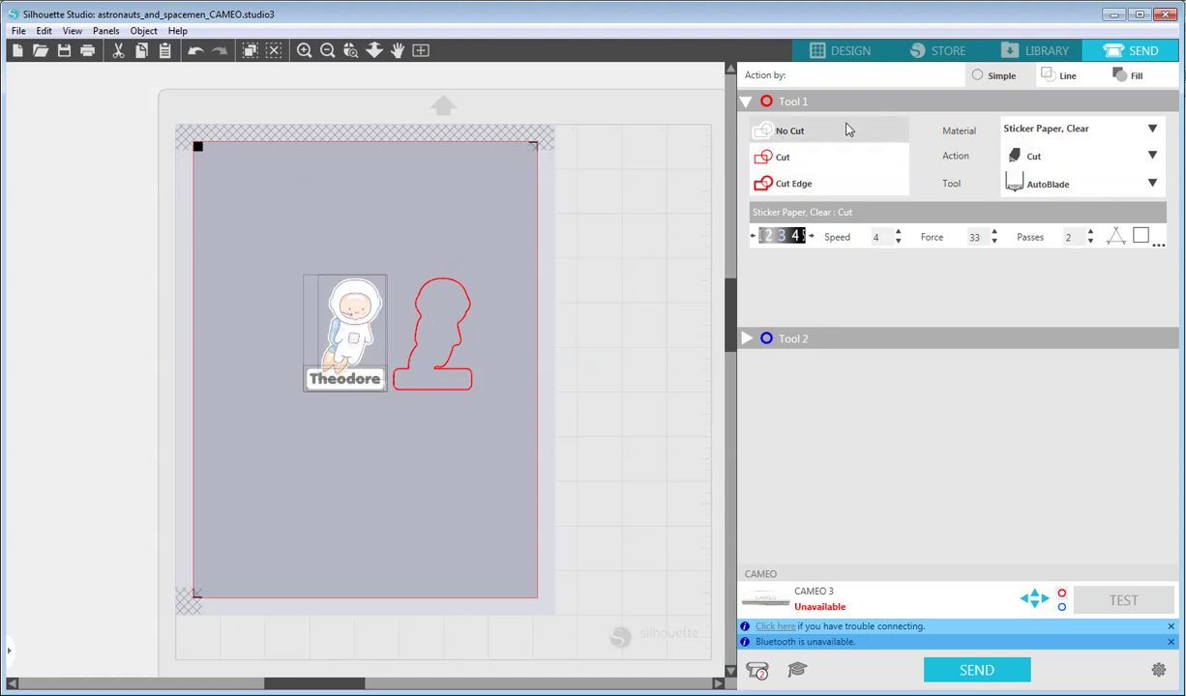
Step: Align the pink welded outline with the edge of the original sticker and preview its cut line
{"action": "left_click", "coordinate": [831, 61]}
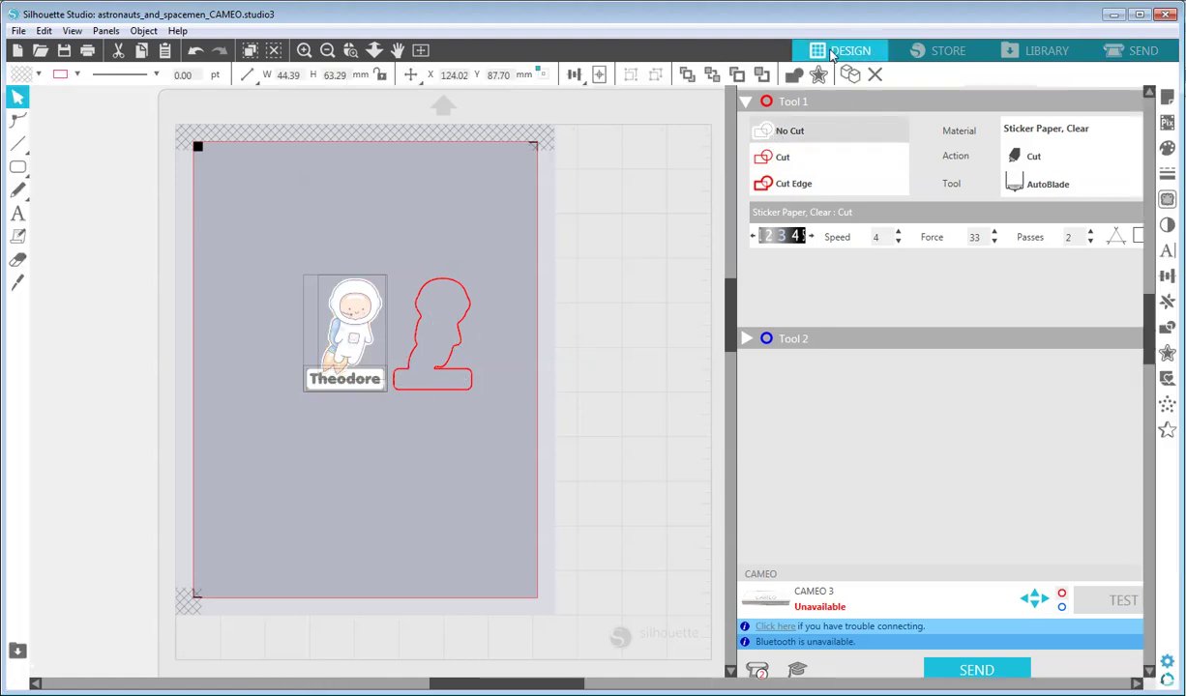
{"action": "left_click", "coordinate": [328, 52]}
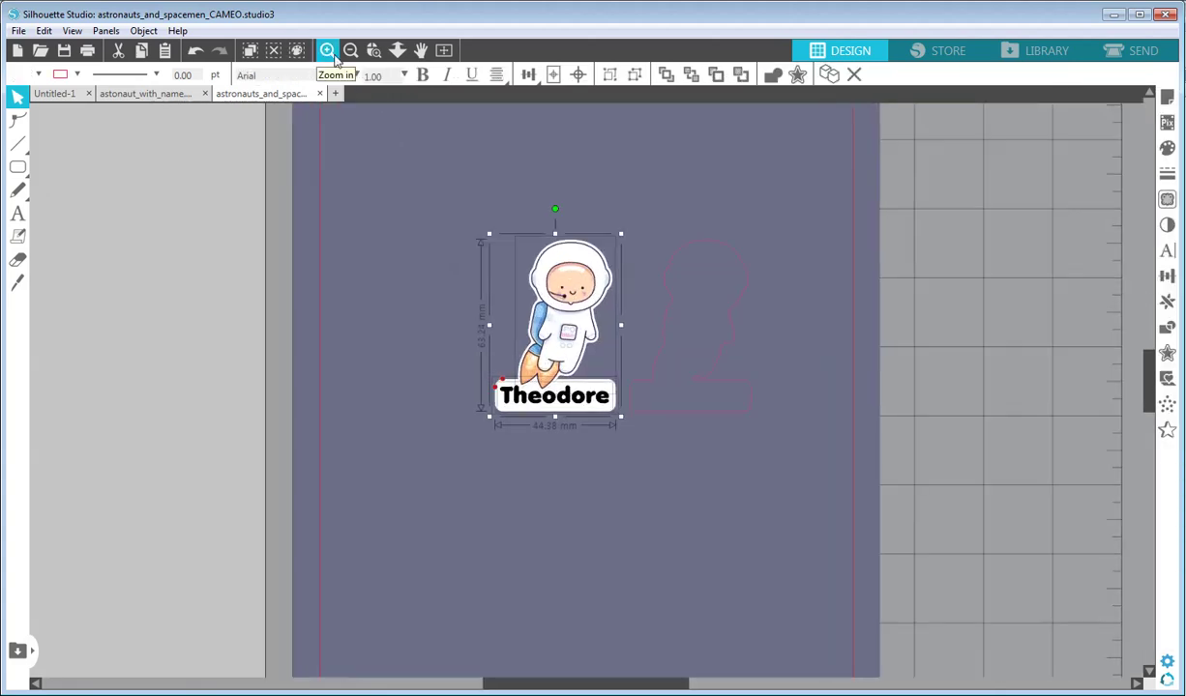
{"action": "left_click", "coordinate": [328, 51]}
{"action": "left_click", "coordinate": [328, 51]}
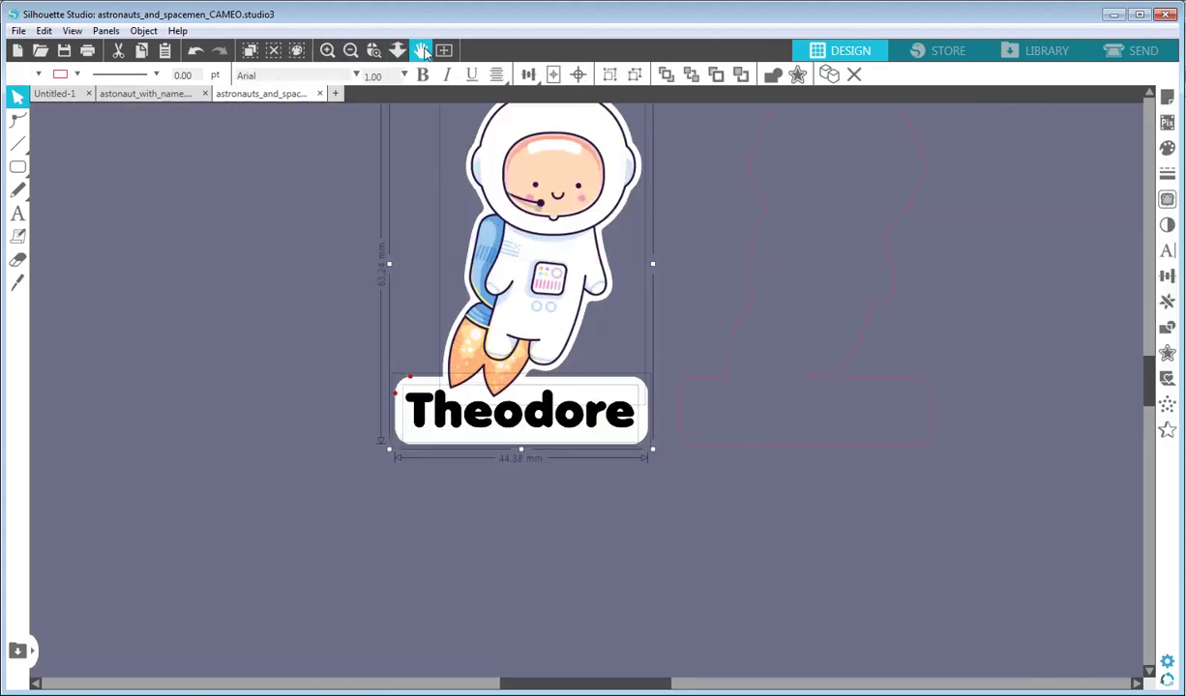
{"action": "left_click", "coordinate": [423, 50]}
{"action": "left_click_drag", "start_coordinate": [695, 151], "coordinate": [689, 329]}
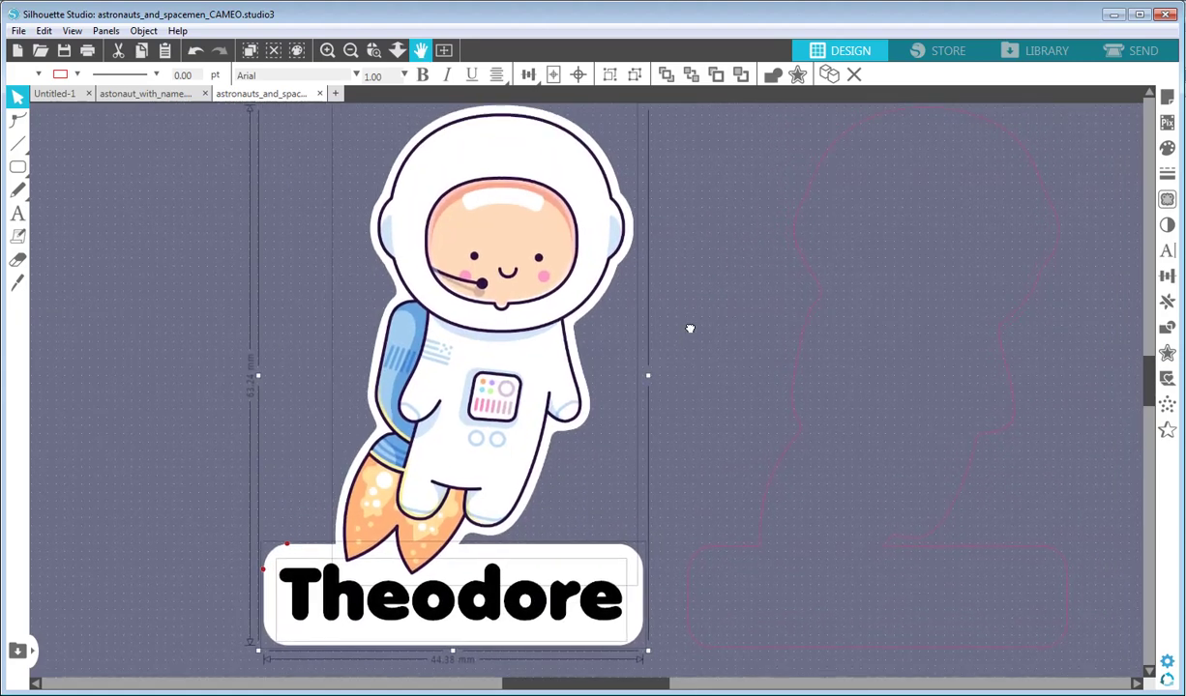
{"action": "left_click_drag", "start_coordinate": [735, 150], "coordinate": [781, 186]}
{"action": "left_click", "coordinate": [24, 97]}
{"action": "left_click", "coordinate": [847, 231]}
{"action": "left_click", "coordinate": [849, 202]}
{"action": "left_click_drag", "start_coordinate": [849, 201], "coordinate": [424, 197]}
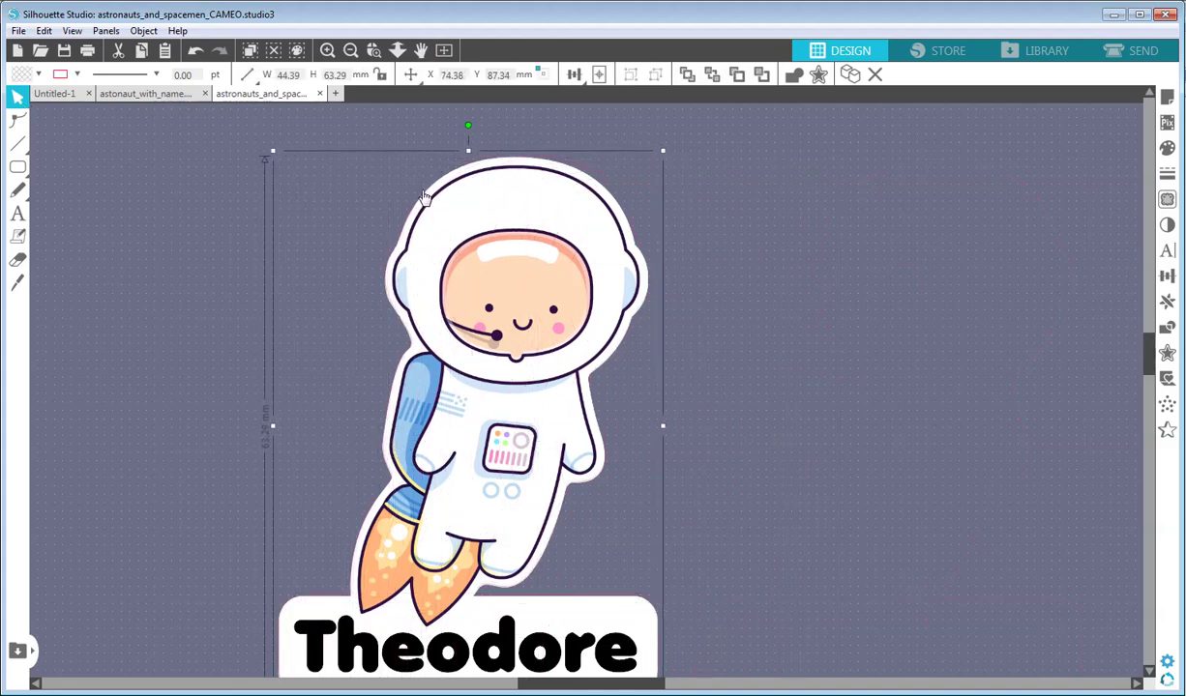
{"action": "left_click", "coordinate": [834, 330]}
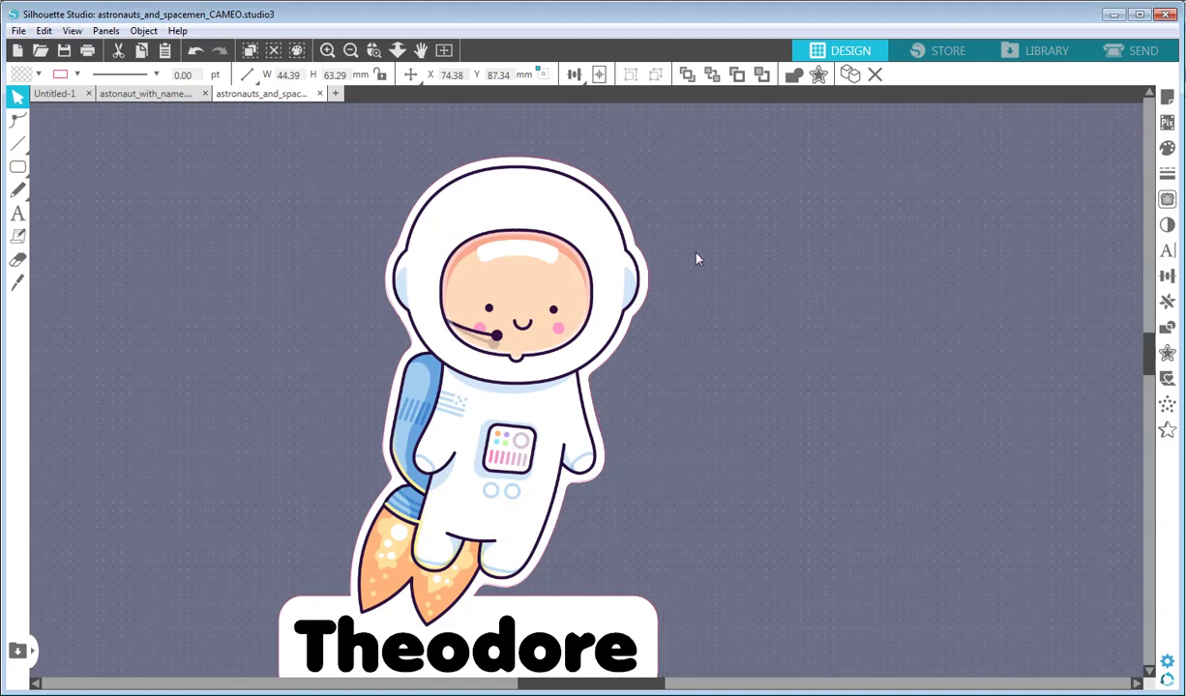
{"action": "left_click", "coordinate": [350, 50]}
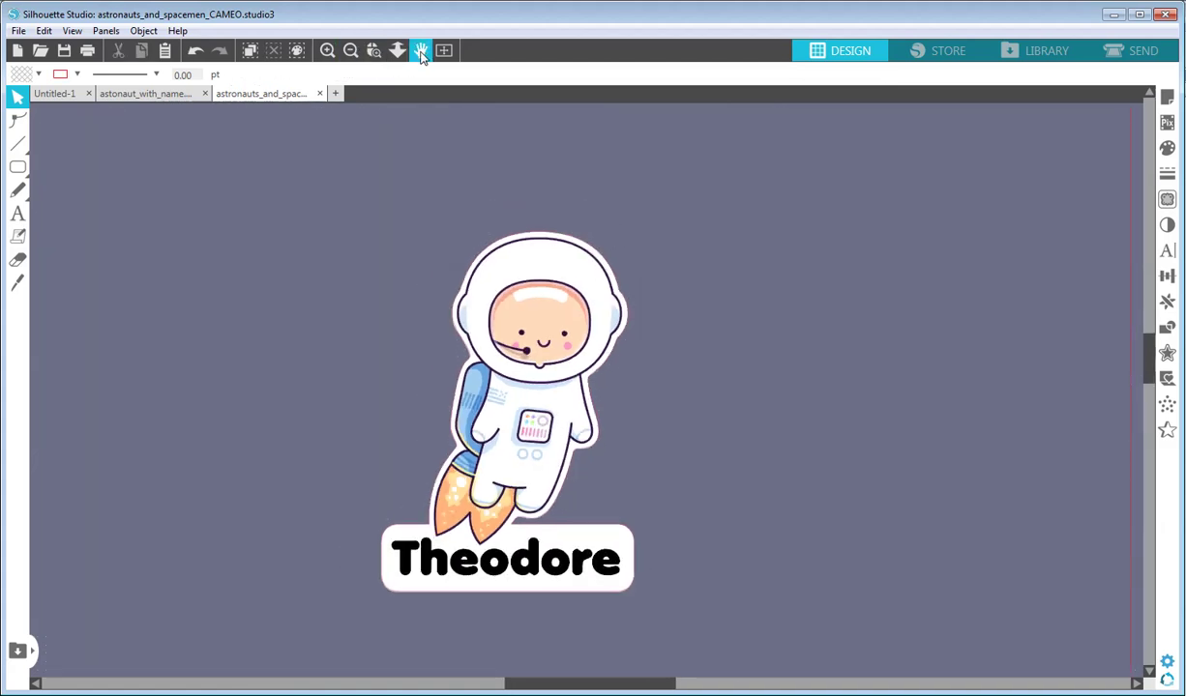
{"action": "left_click", "coordinate": [1128, 50]}
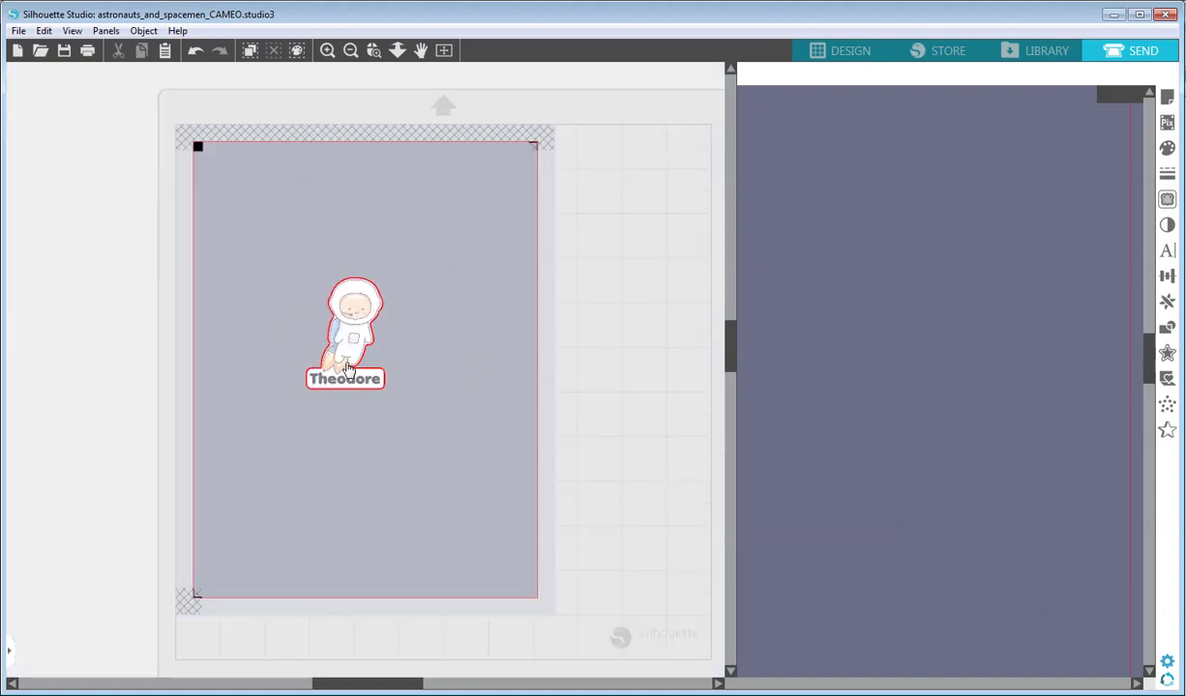
Step: Open the page's registration mark settings and choose the Type 1 style for CAMEO, Portrait and Curio
{"action": "left_click", "coordinate": [843, 51]}
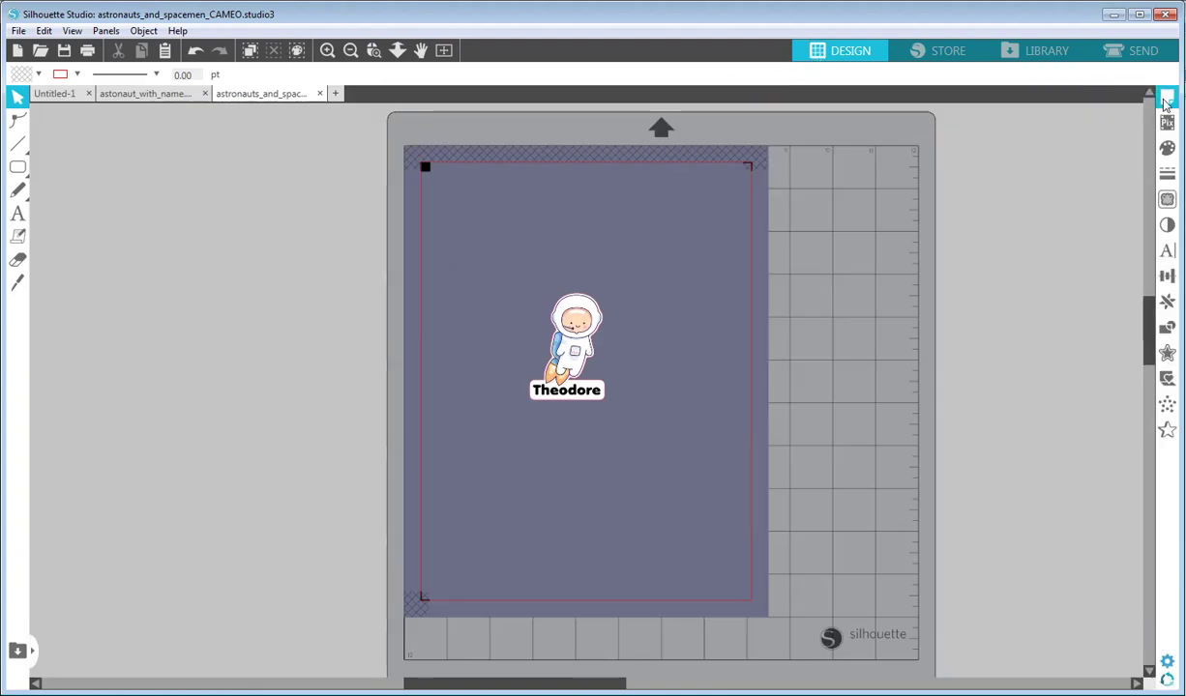
{"action": "left_click", "coordinate": [1166, 101]}
{"action": "left_click", "coordinate": [980, 132]}
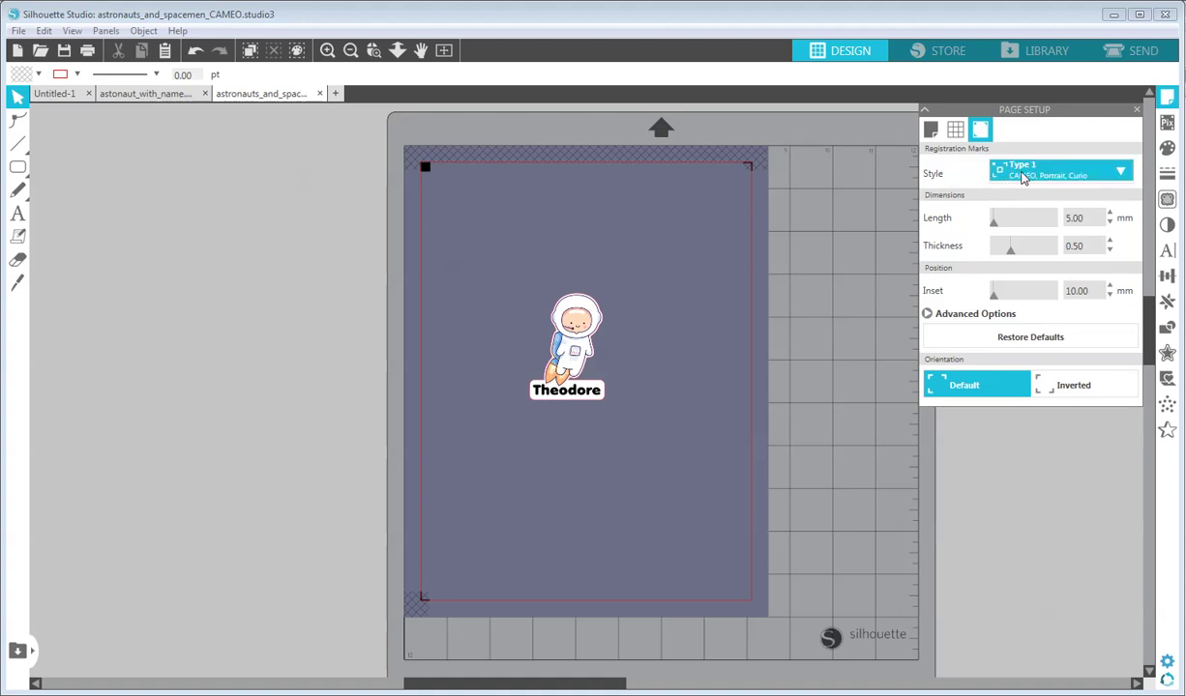
{"action": "left_click", "coordinate": [996, 174]}
{"action": "left_click", "coordinate": [992, 211]}
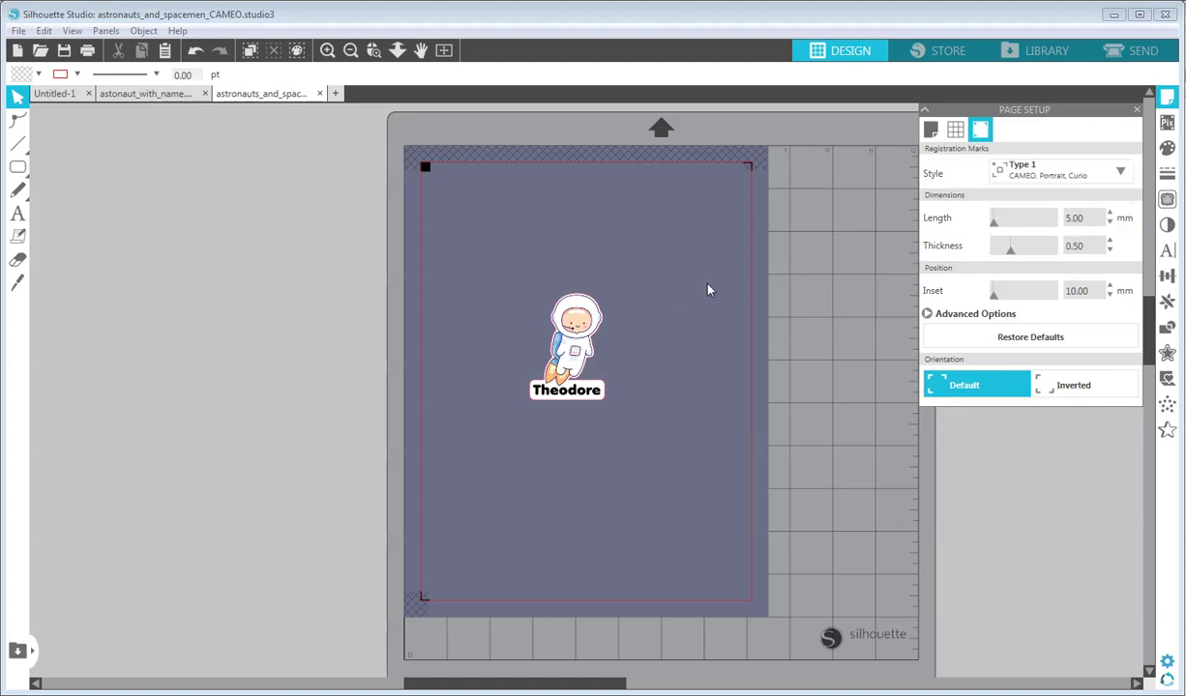
Step: Adjust the clear sticker paper cut settings to blade depth 2, speed 5, force 20 and 1 pass
{"action": "left_click", "coordinate": [1129, 50]}
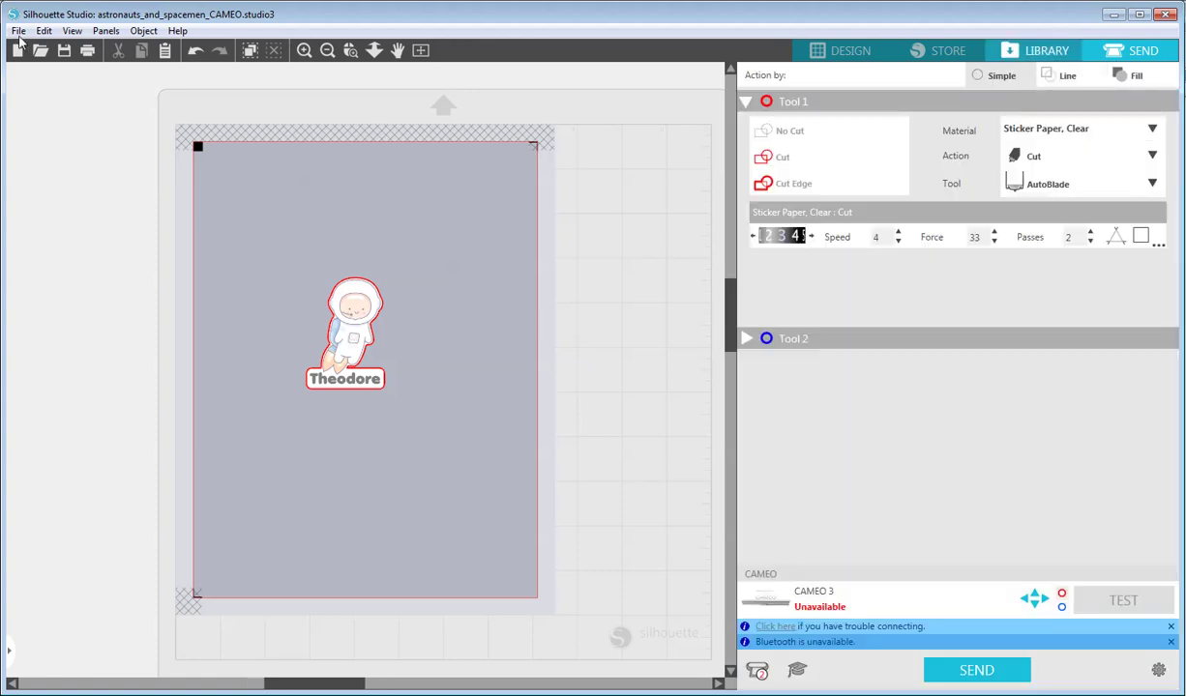
{"action": "left_click", "coordinate": [19, 32]}
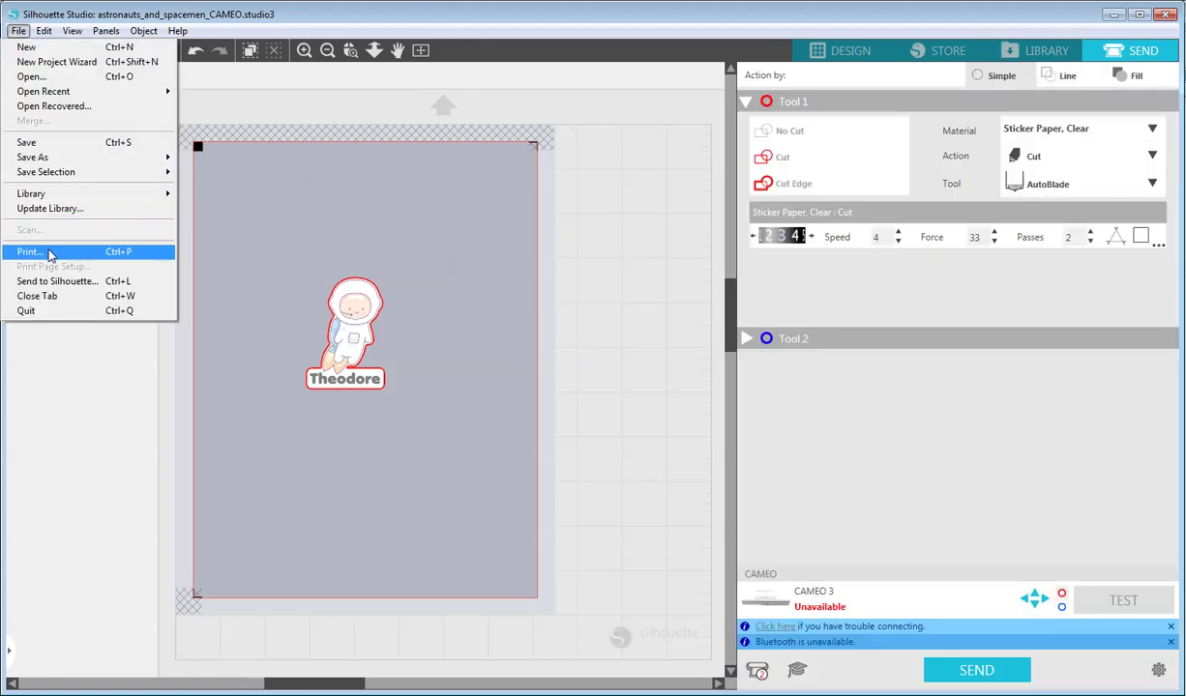
{"action": "left_click", "coordinate": [19, 31]}
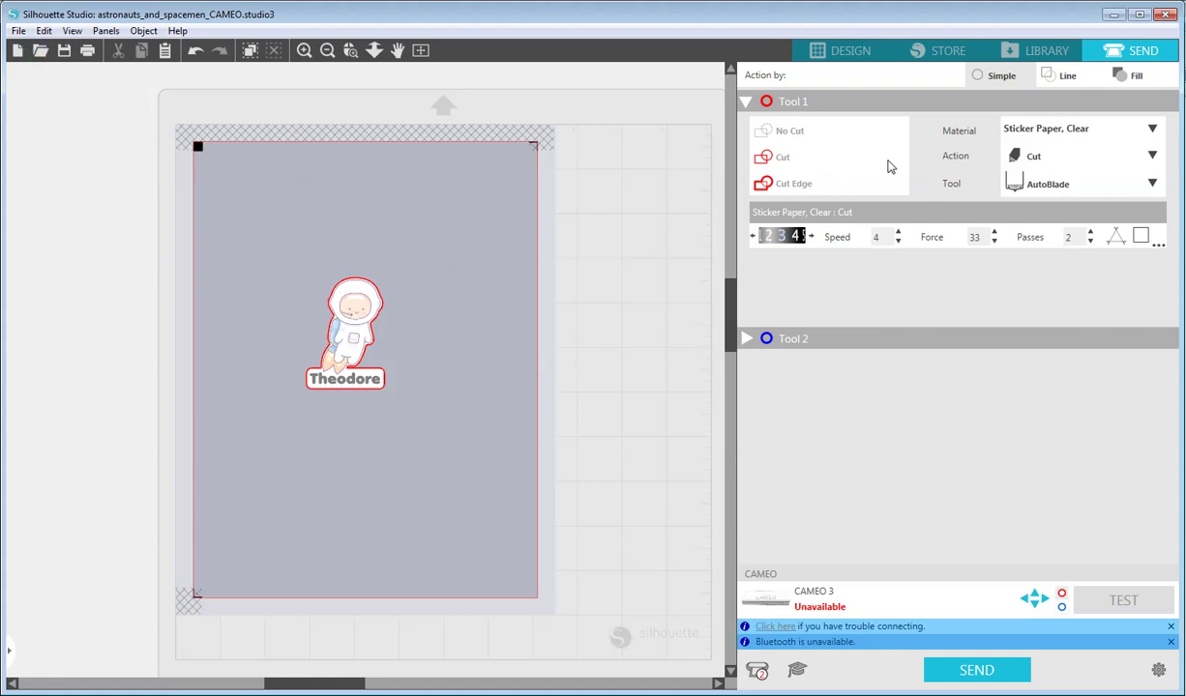
{"action": "left_click", "coordinate": [754, 237]}
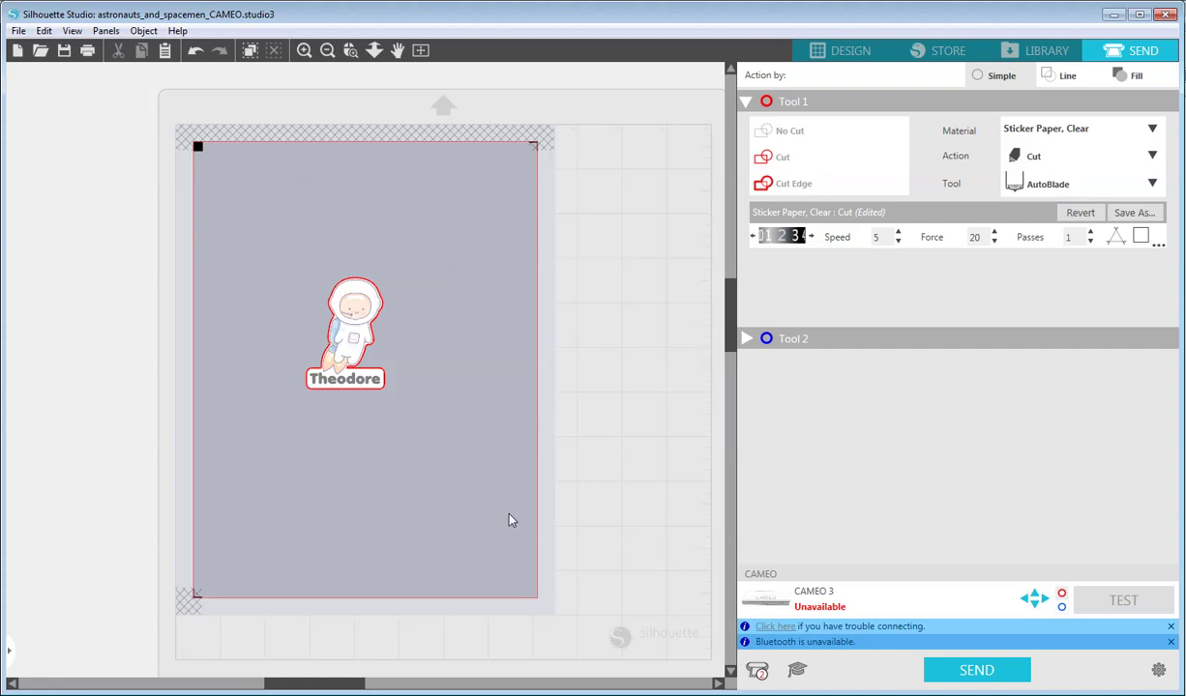
Step: Return to the design view and switch to the astonaut_with_name document
{"action": "left_click", "coordinate": [836, 53]}
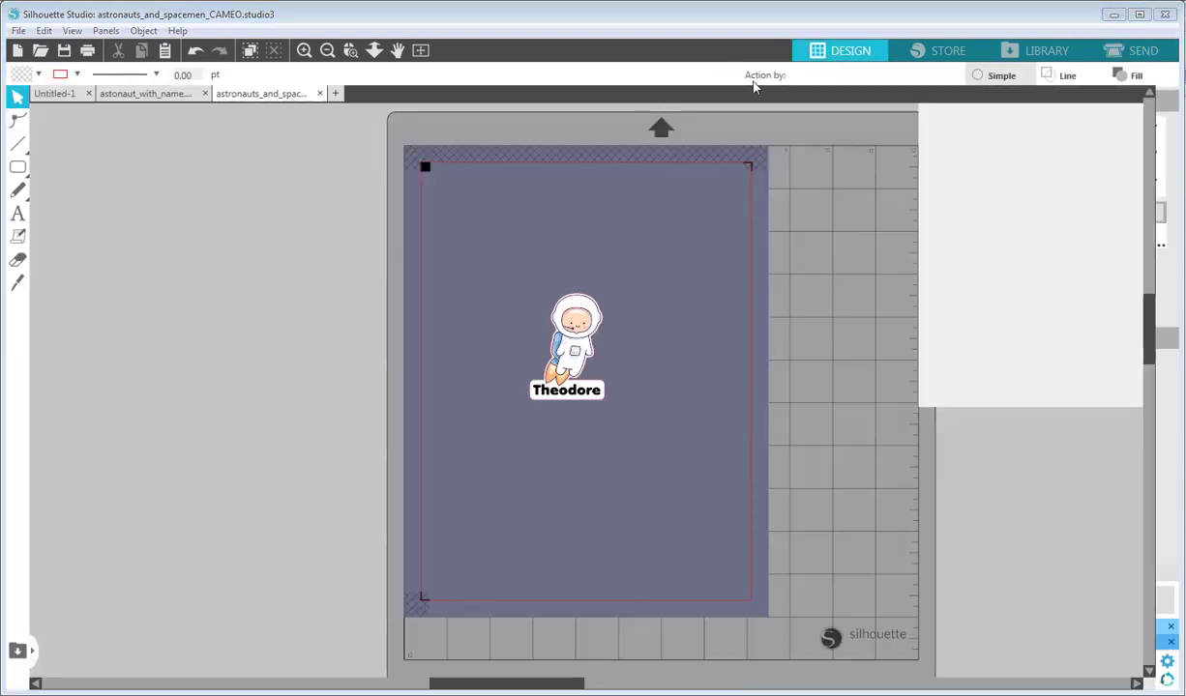
{"action": "left_click", "coordinate": [159, 93]}
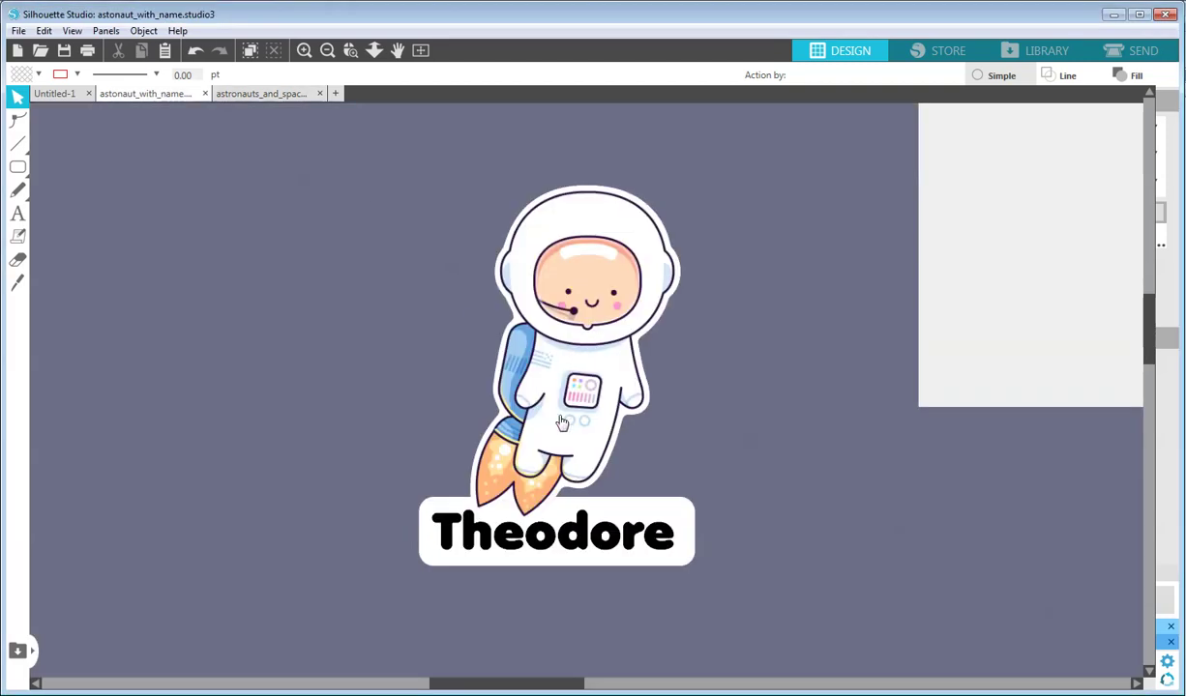